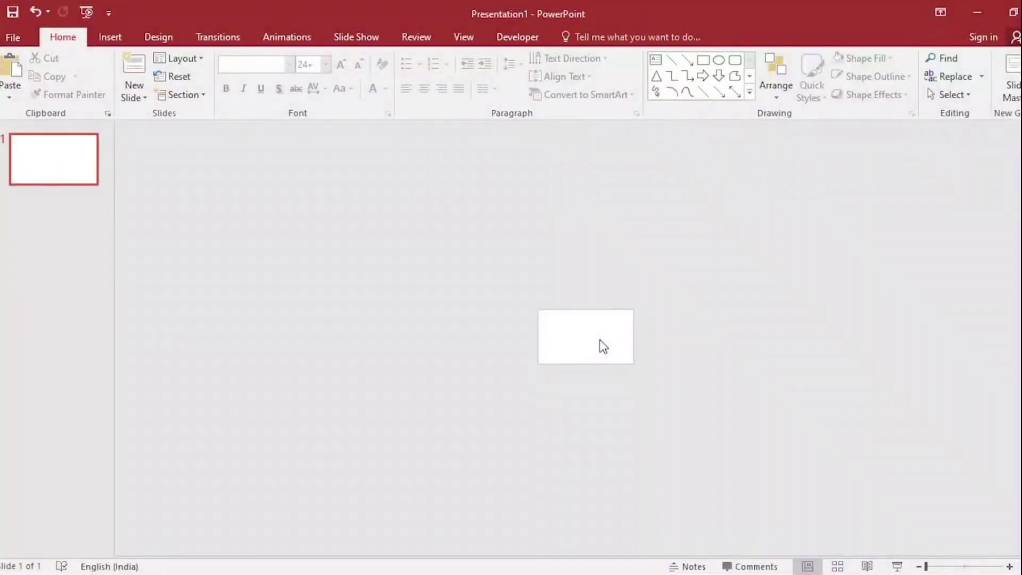
Step: Fill the blank slide's background with the solid black theme colour
right_click(603, 347)
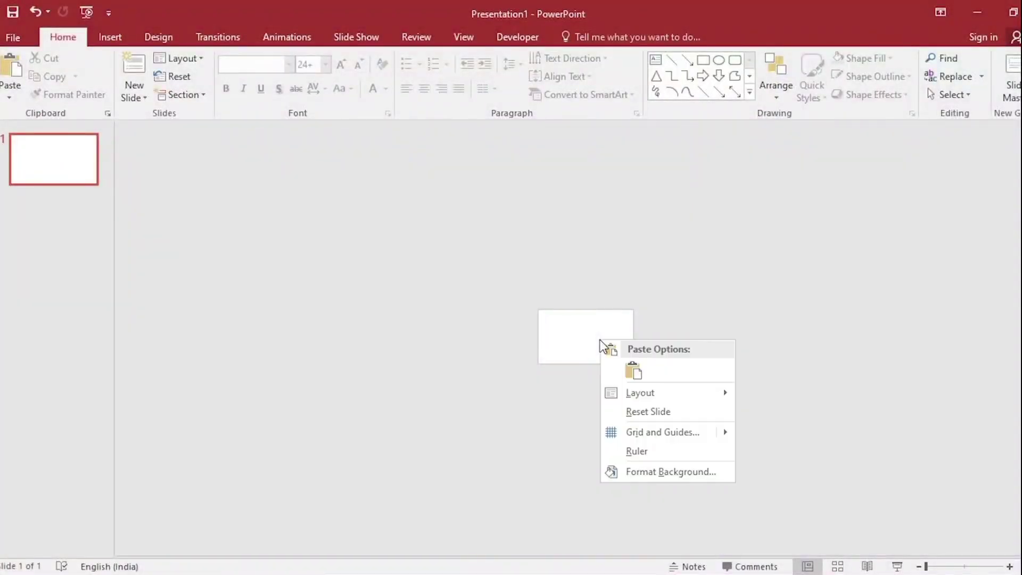
click(644, 472)
click(1015, 323)
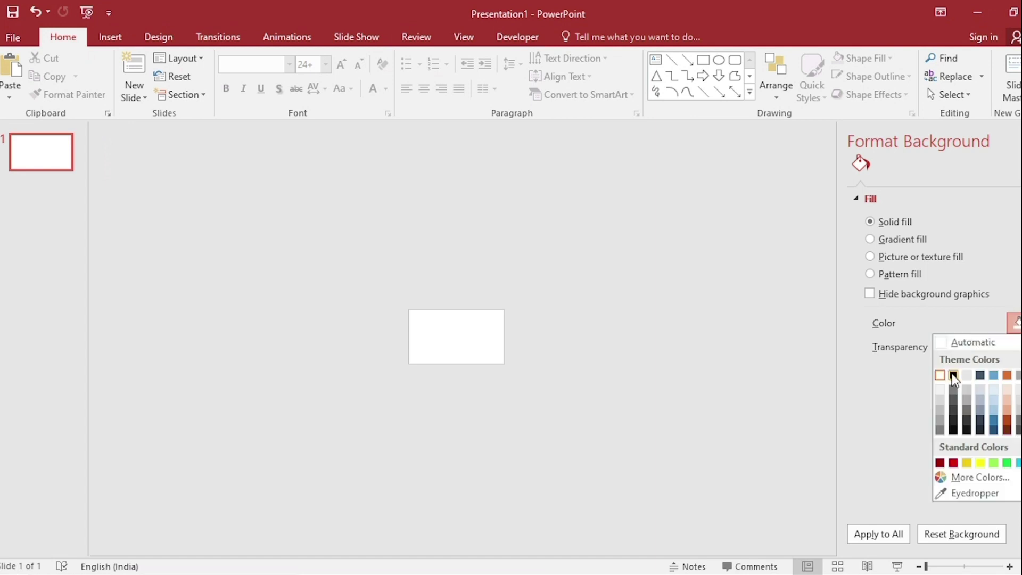
click(953, 376)
click(110, 37)
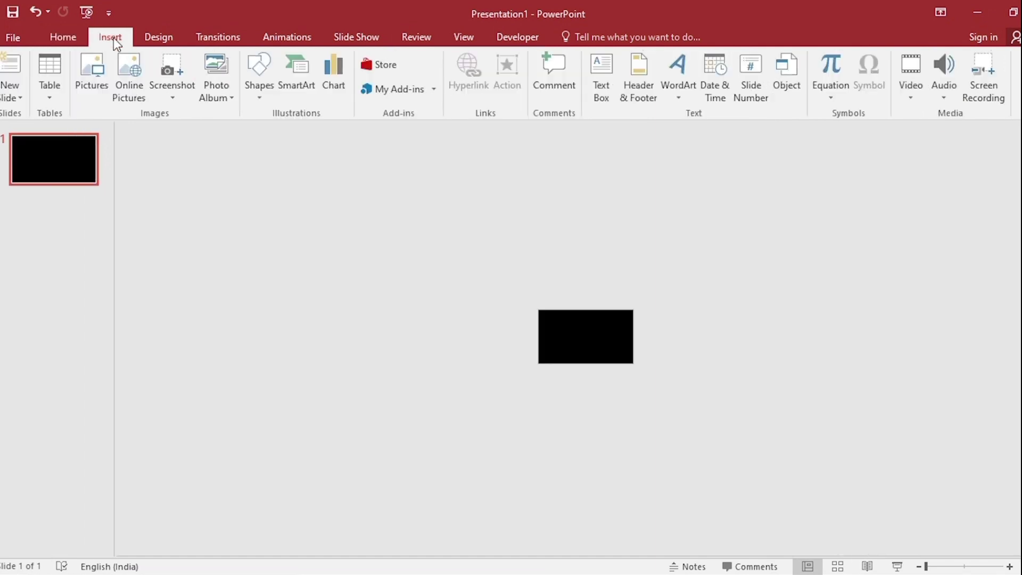
Step: Insert photos 1. andaman island.jpg through 7. river morph.jpg from the nature image folder
click(101, 88)
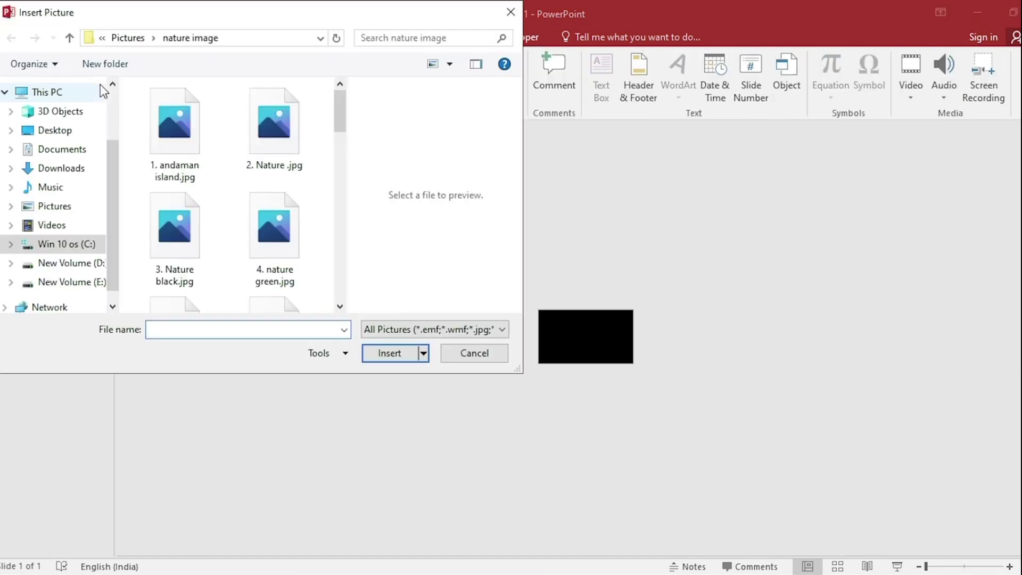
click(173, 151)
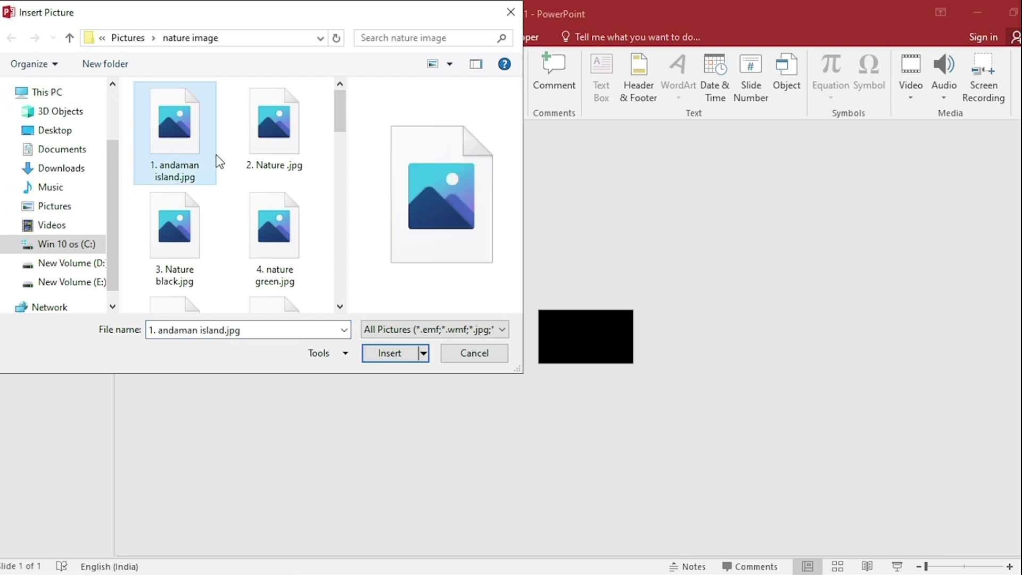
ctrl+click(274, 159)
ctrl+click(187, 248)
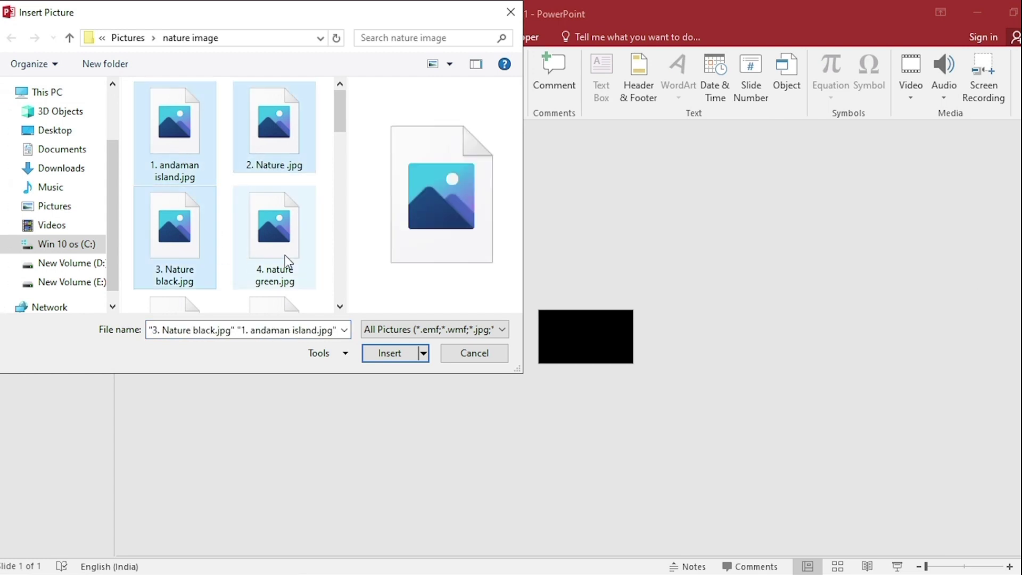
ctrl+click(285, 254)
scroll(340, 124, down, 3)
ctrl+click(180, 161)
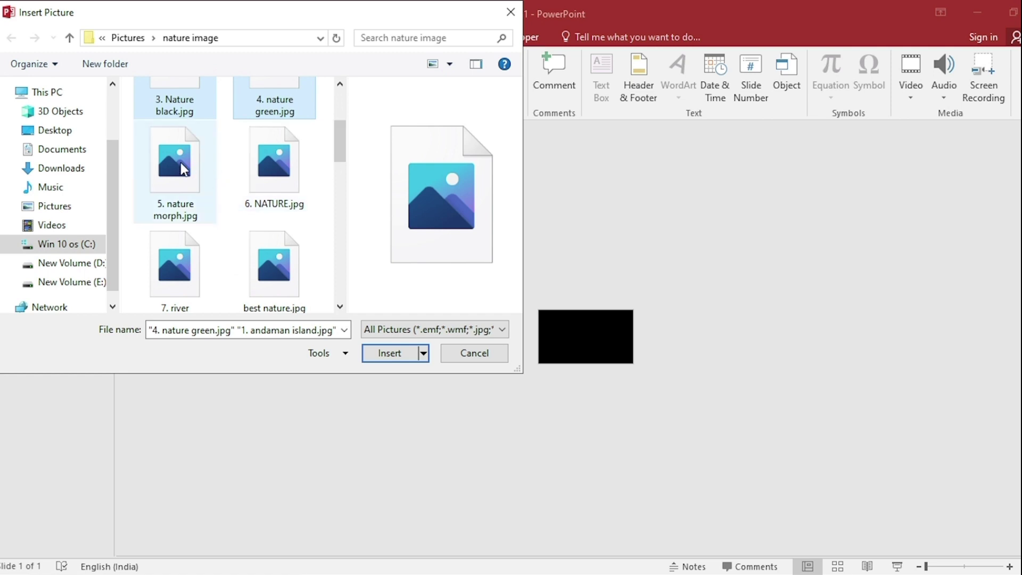
ctrl+click(276, 181)
ctrl+click(180, 264)
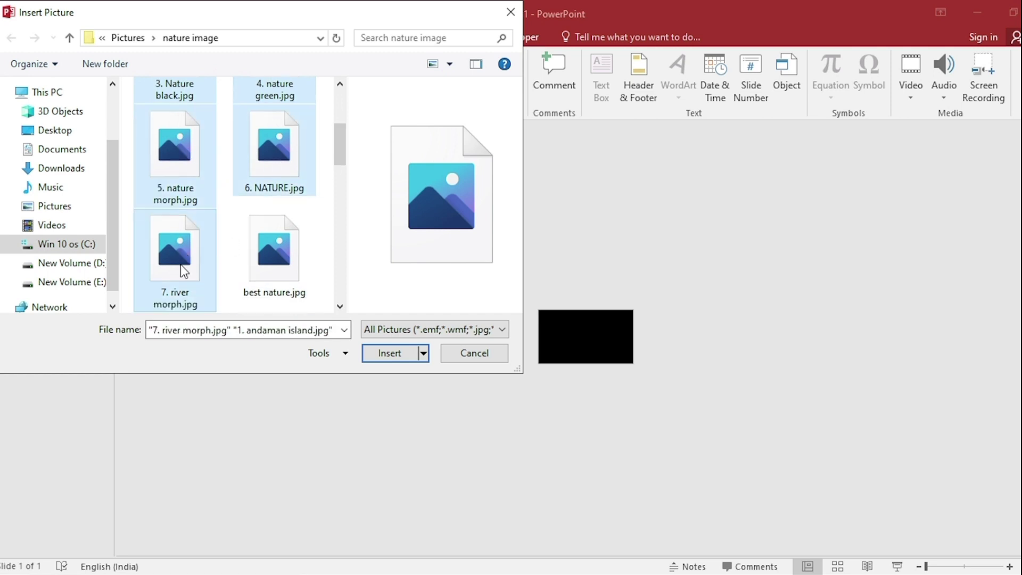
click(376, 353)
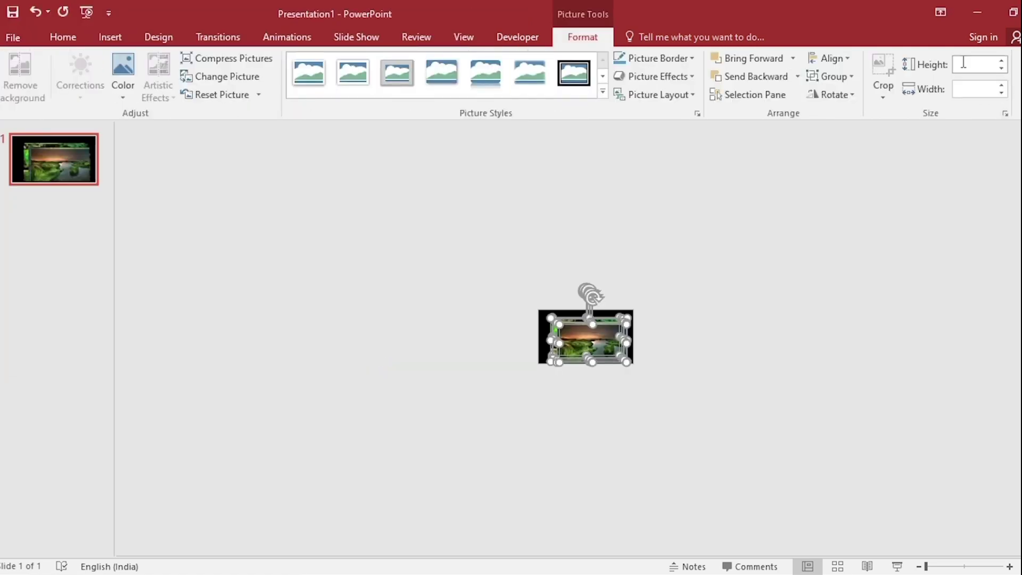
Step: Set the stacked photos' height to 10 cm, then apply Align Center and Align Middle
text(10)
key(Return)
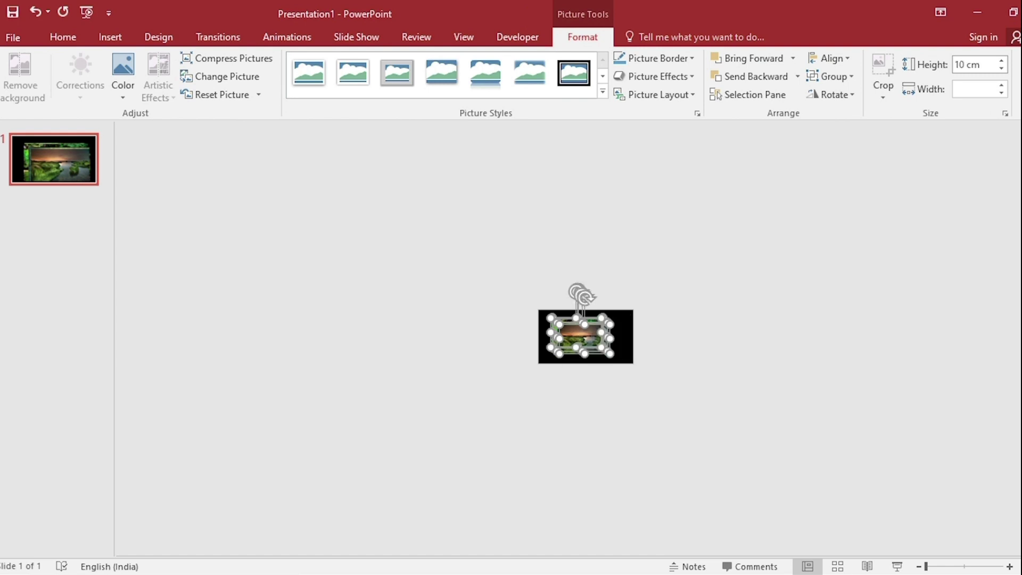
click(842, 59)
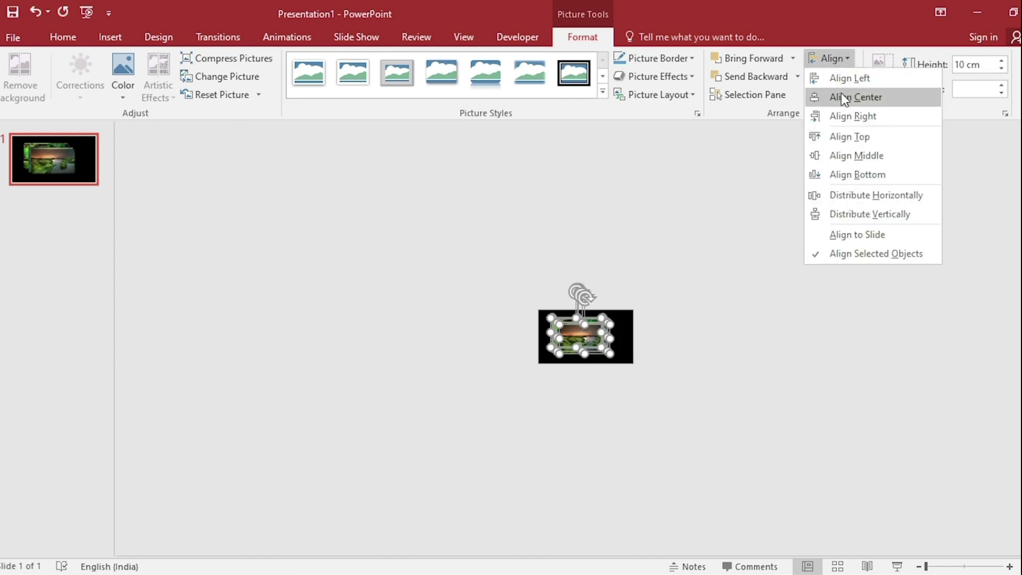
click(842, 96)
click(839, 60)
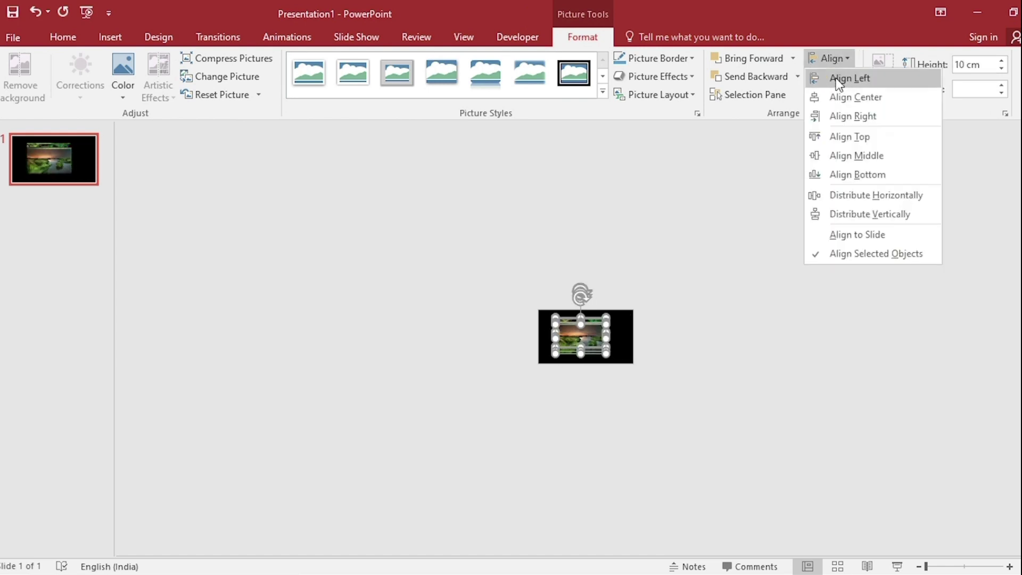
click(842, 156)
click(557, 273)
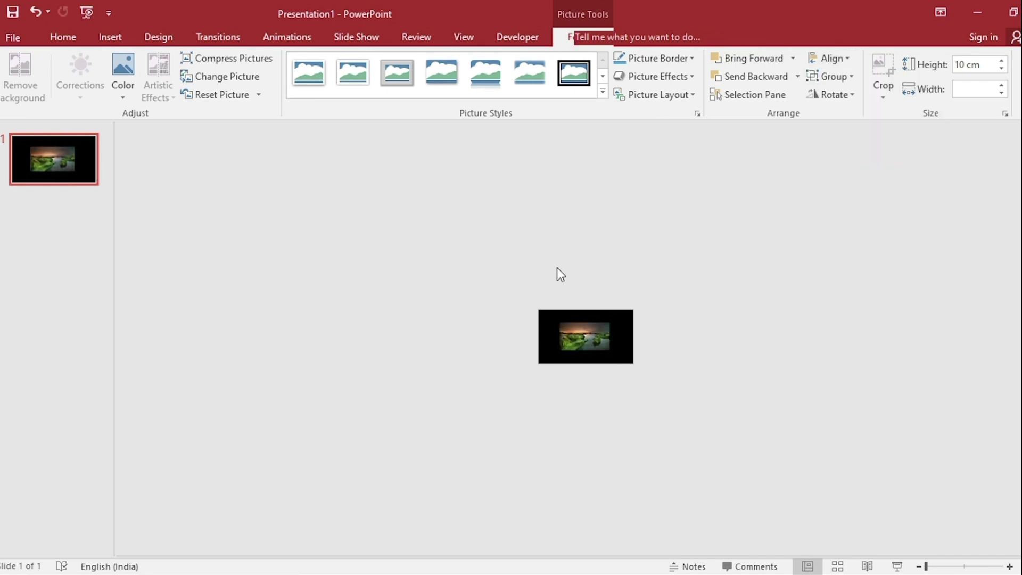
Step: Drag six pictures off the stack into a row to the right of the slide
drag(584, 346, 651, 344)
click(589, 338)
drag(589, 336, 706, 337)
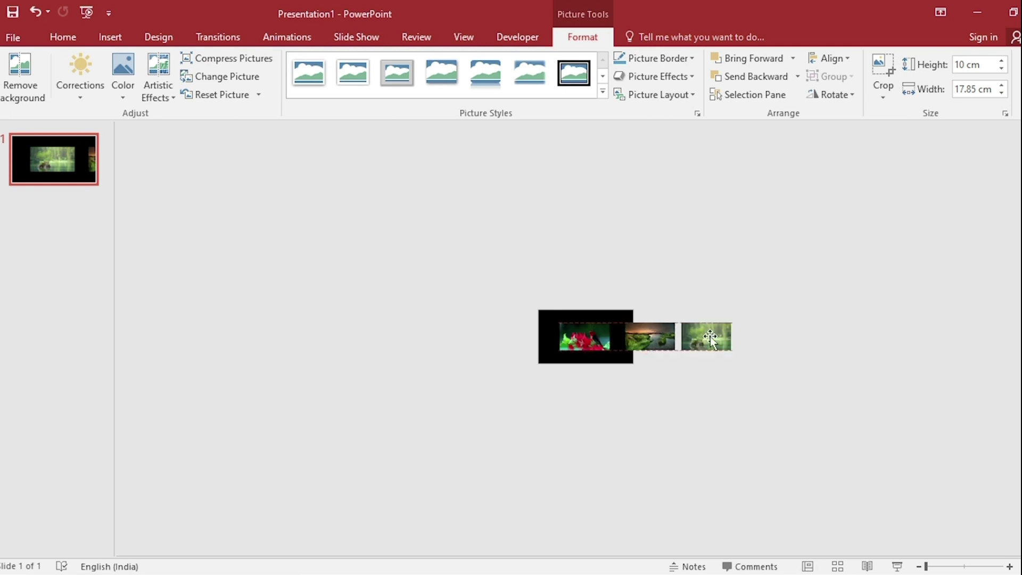
click(586, 337)
drag(586, 336, 769, 341)
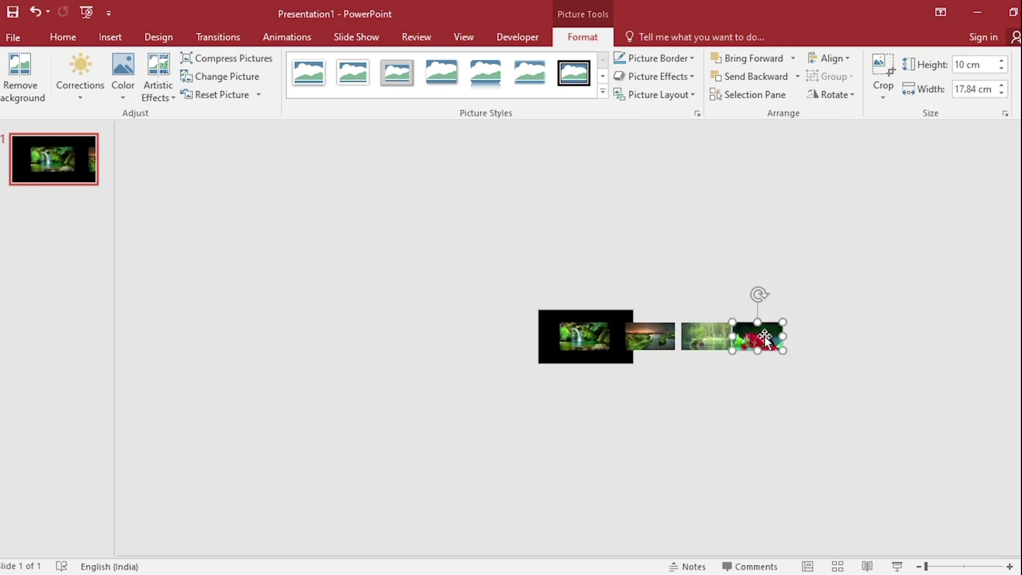
click(578, 335)
drag(577, 335, 803, 336)
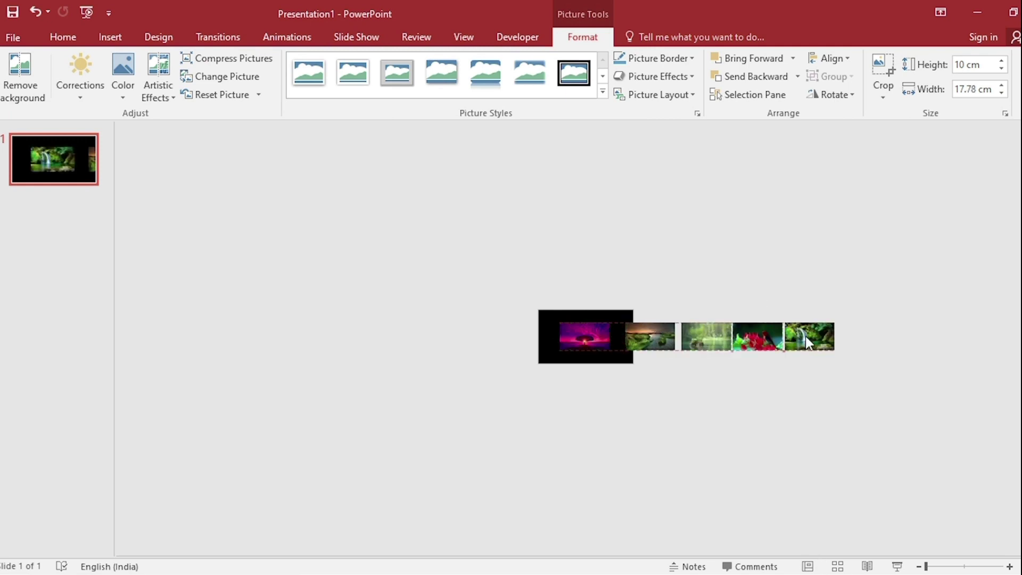
click(578, 339)
drag(579, 340, 861, 337)
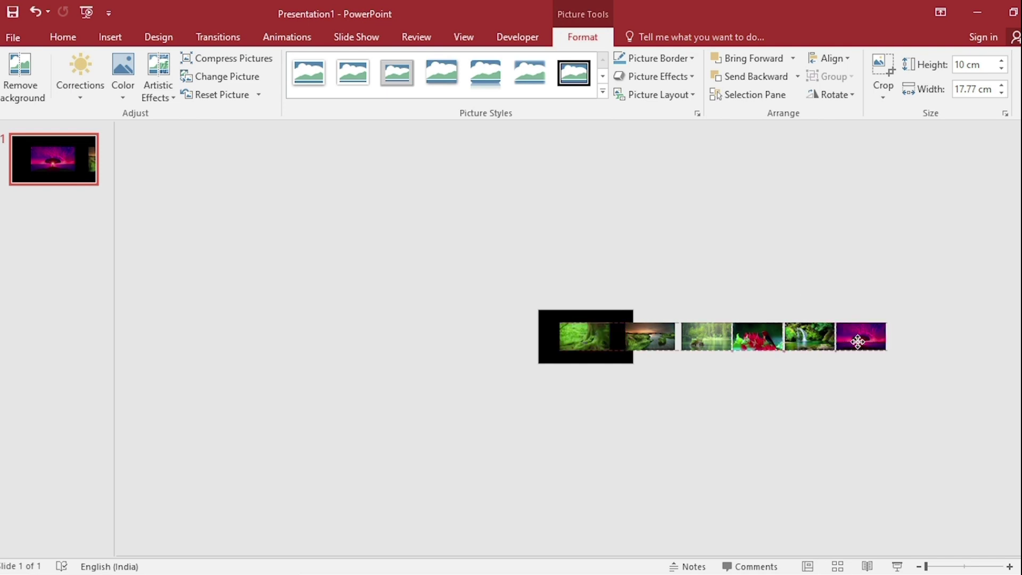
click(588, 339)
drag(587, 339, 915, 339)
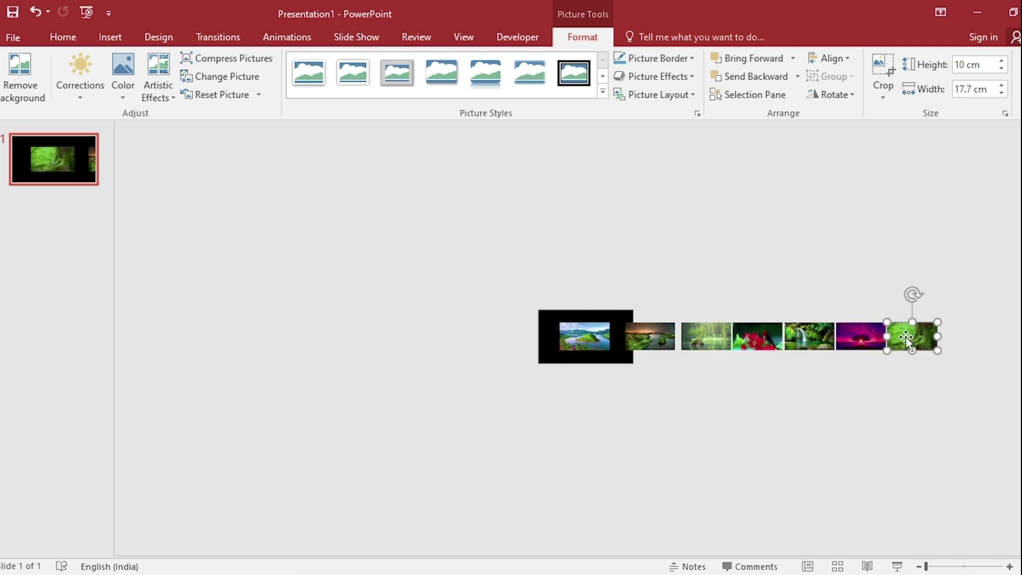
Step: Distribute the six row pictures evenly with Distribute Horizontally
click(684, 315)
drag(589, 240, 983, 429)
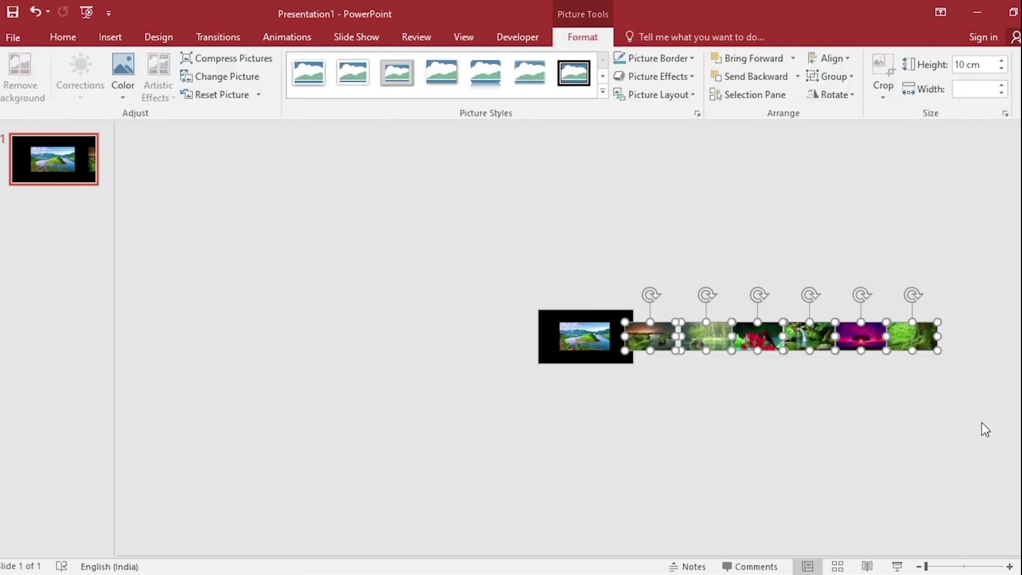
click(850, 62)
click(857, 194)
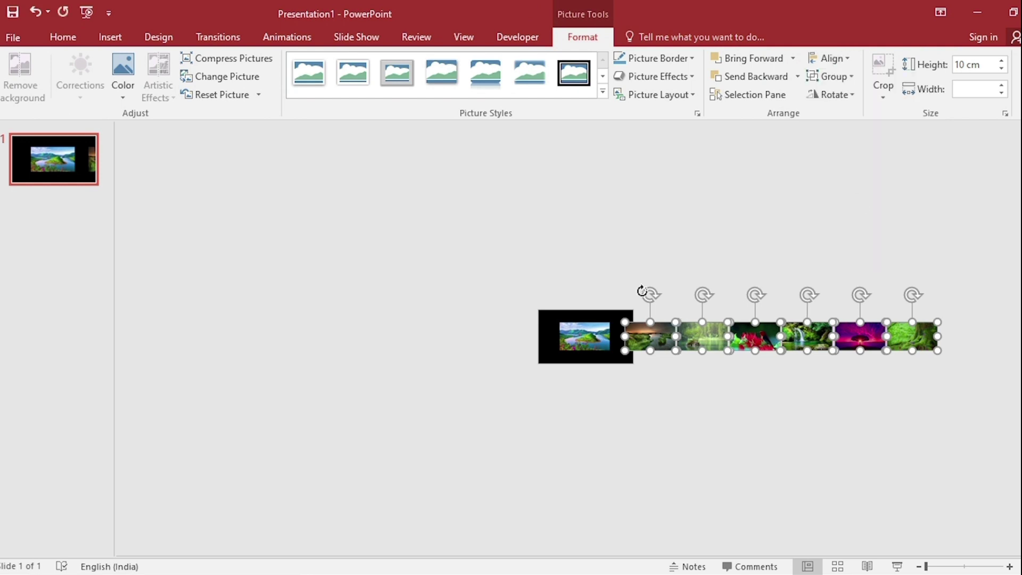
Step: Enlarge the landscape picture left on the slide to 14 cm tall
click(582, 334)
click(964, 65)
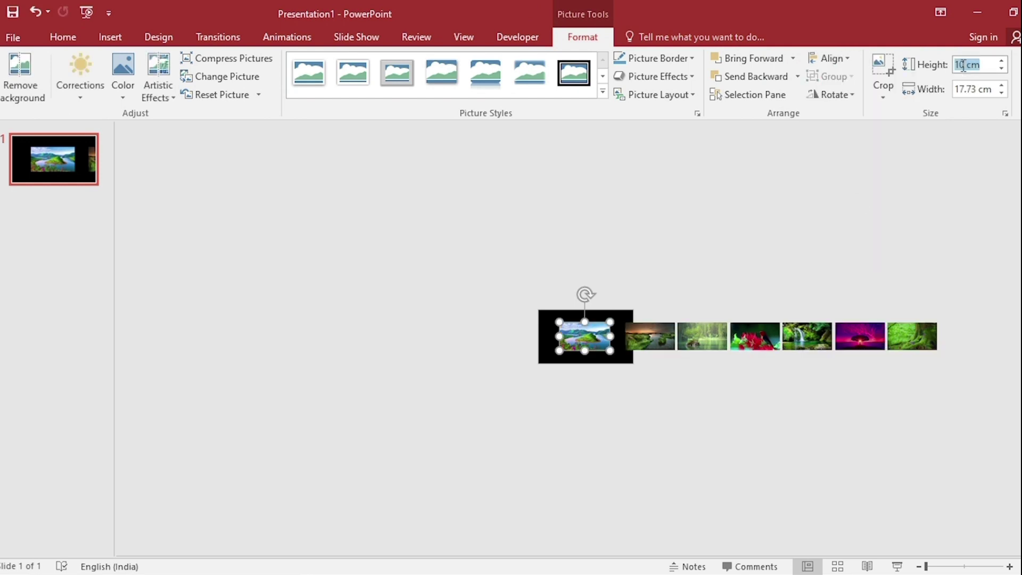
text(14)
key(Return)
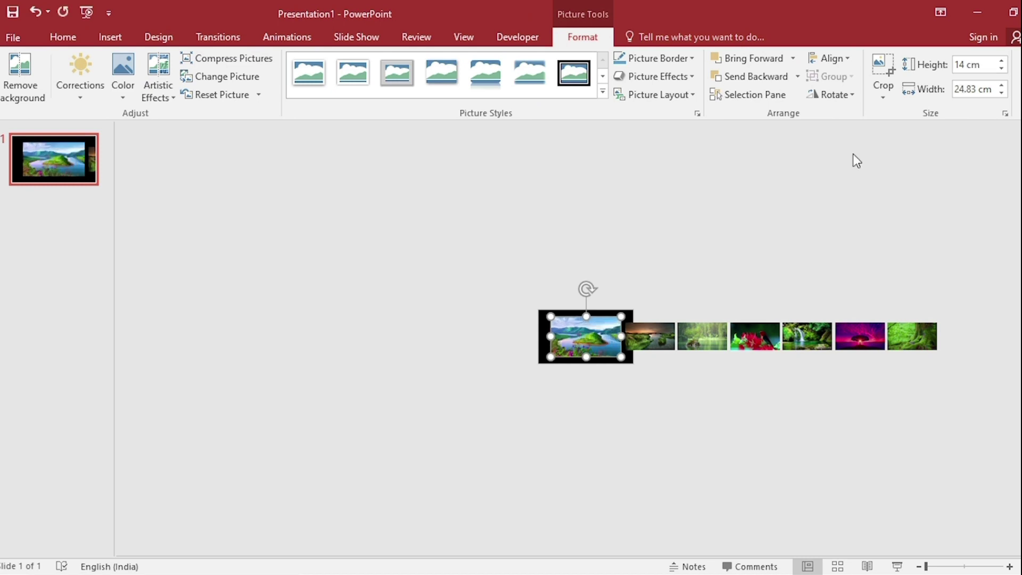
click(57, 164)
Step: Duplicate slide 1 as slide 2 and shift the whole picture row left
right_click(56, 164)
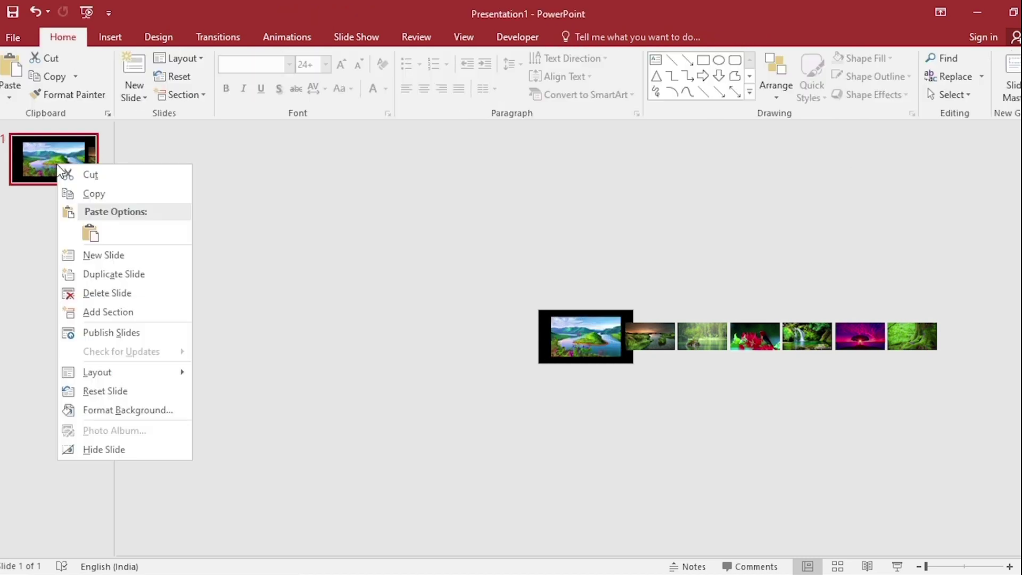
click(95, 280)
drag(478, 257, 968, 434)
key(Left)
key(Left)
key(Left)
key(Left)
key(Left)
key(Left)
key(Left)
key(Left)
key(Left)
key(Left)
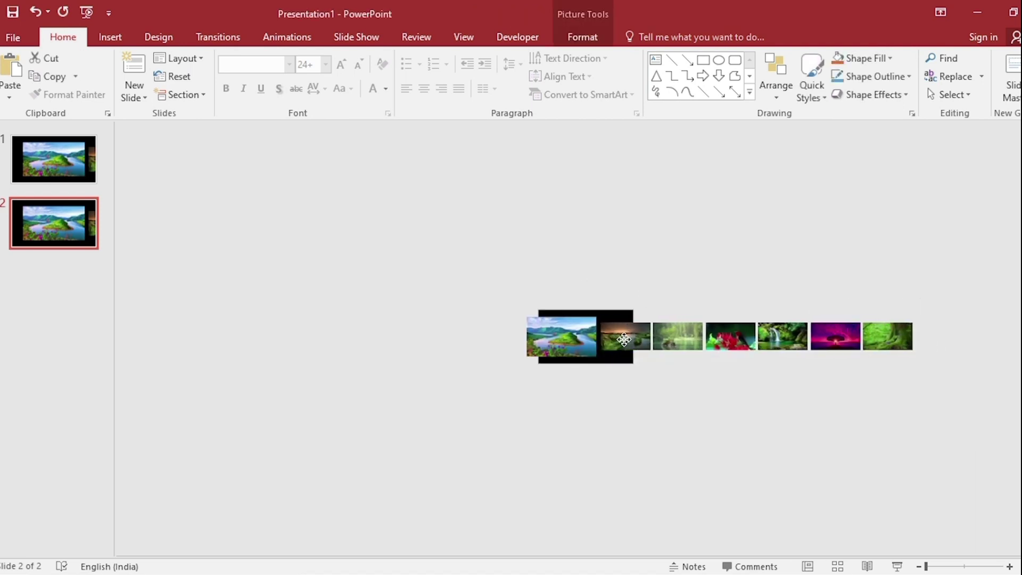
click(597, 402)
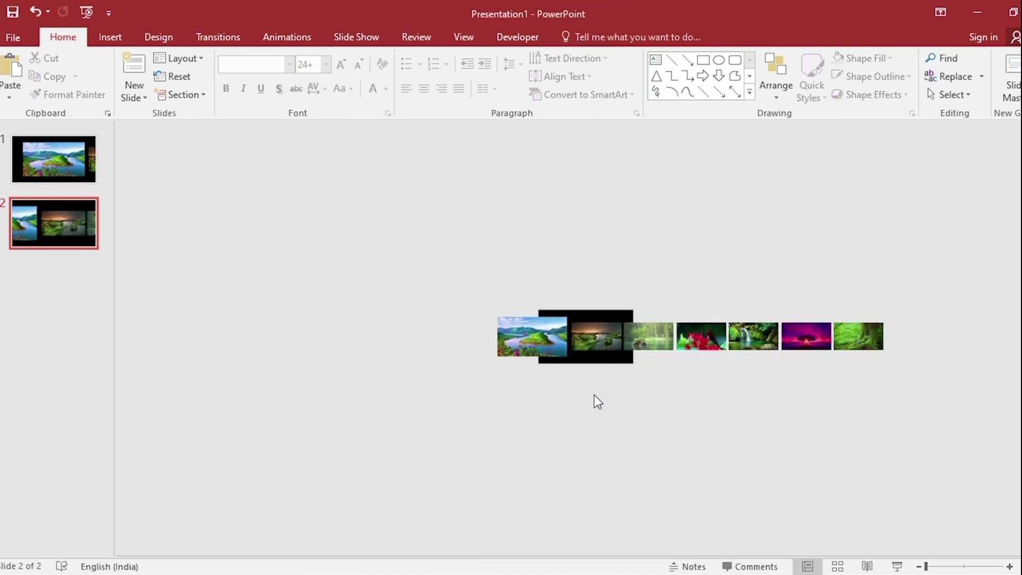
Step: Shrink the lake picture to 10 cm and enlarge the second picture to 14 cm
click(539, 333)
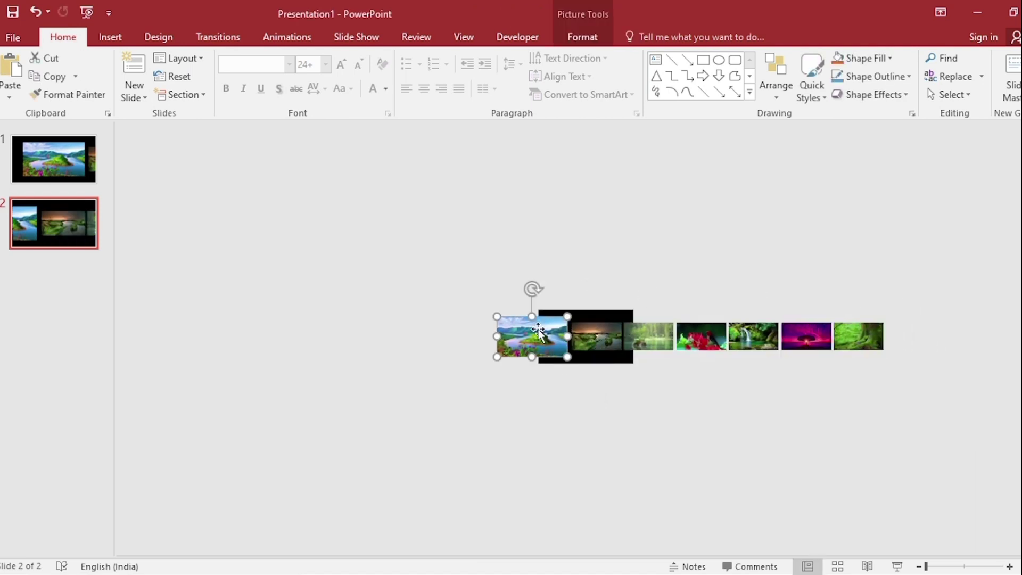
click(582, 39)
click(969, 64)
text(1)
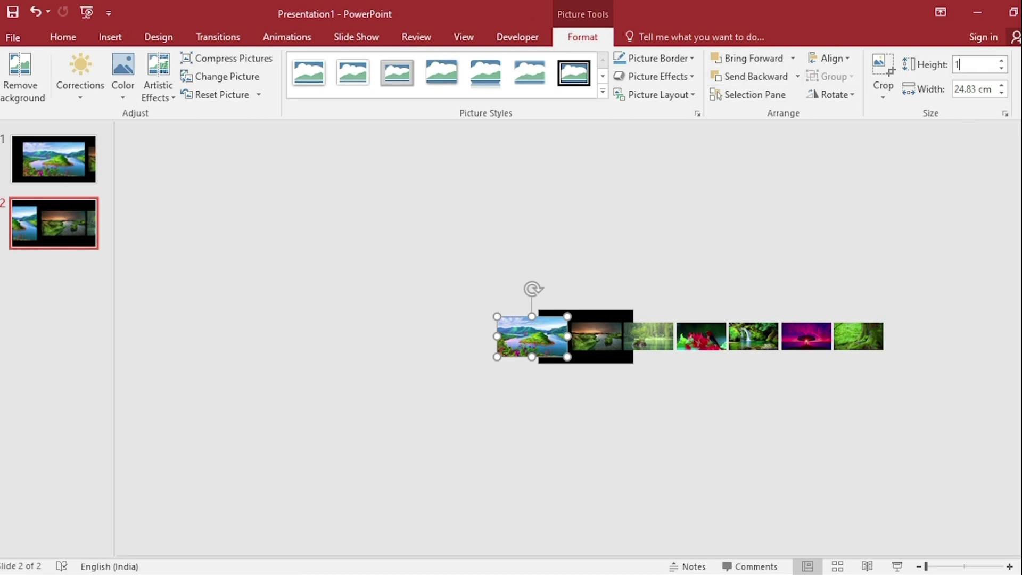
text(0)
key(Return)
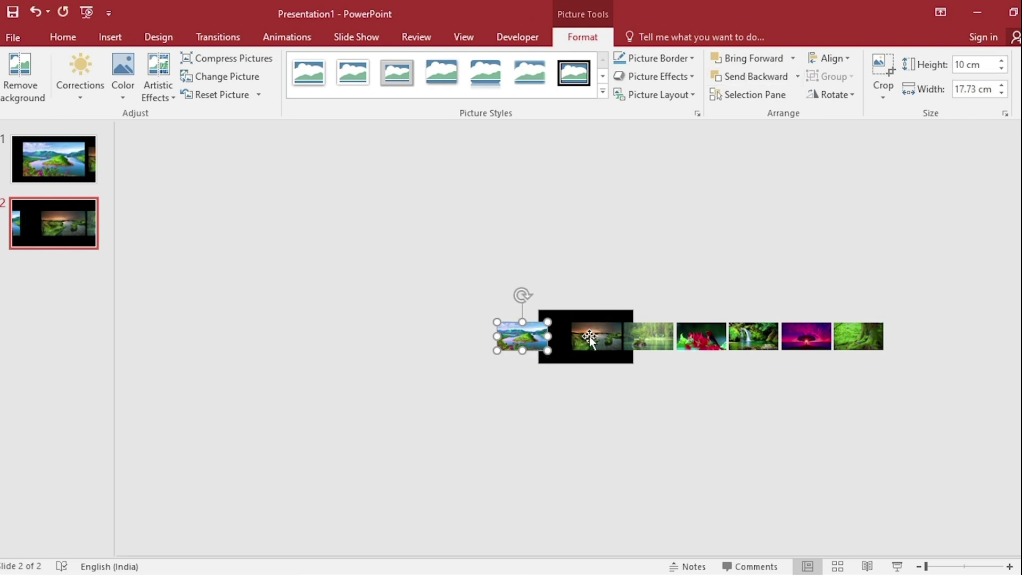
click(589, 338)
click(969, 65)
text(1)
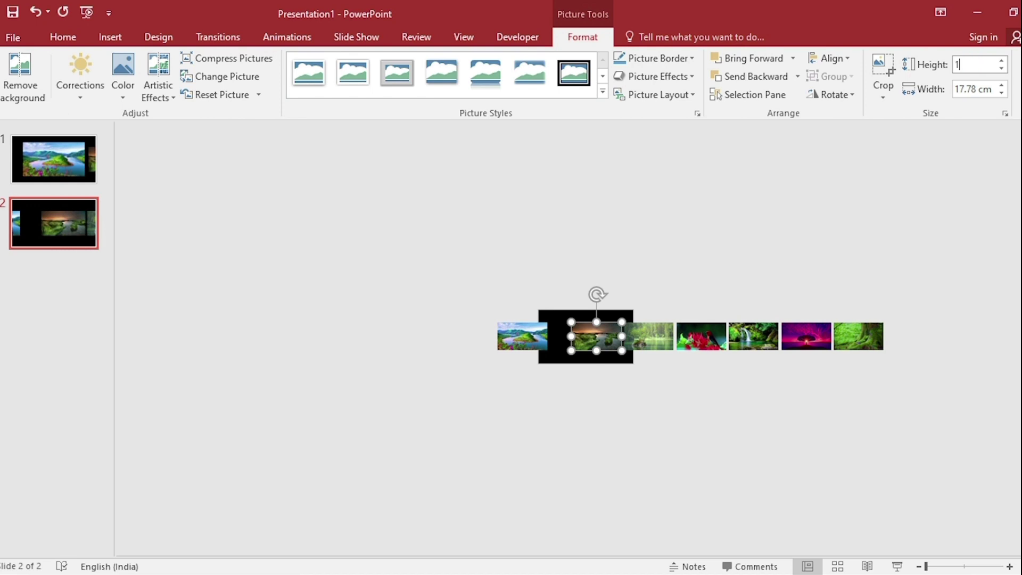
text(4)
key(Return)
click(58, 232)
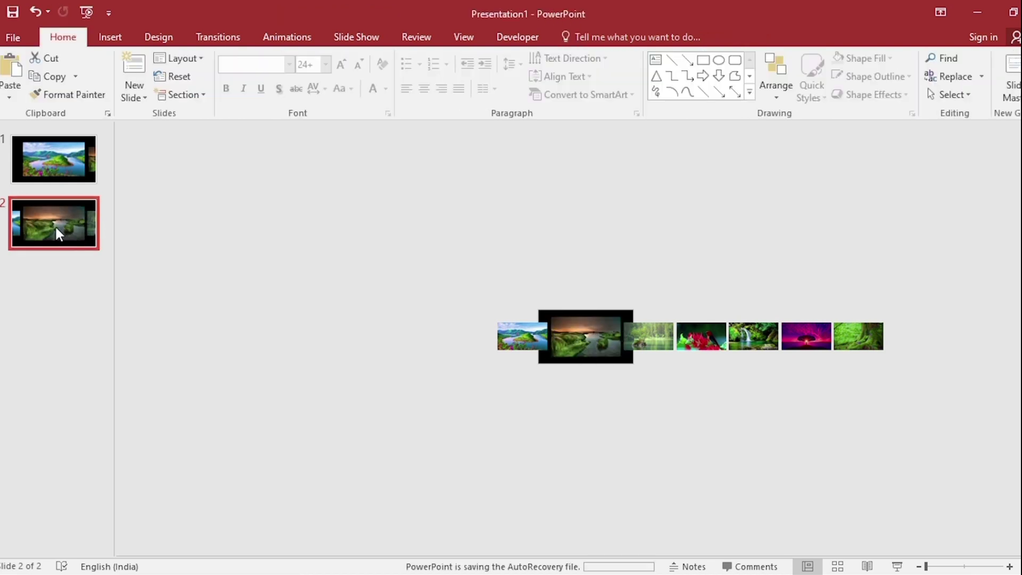
Step: Duplicate slide 2 as slide 3 and shift all seven pictures one place left
right_click(58, 233)
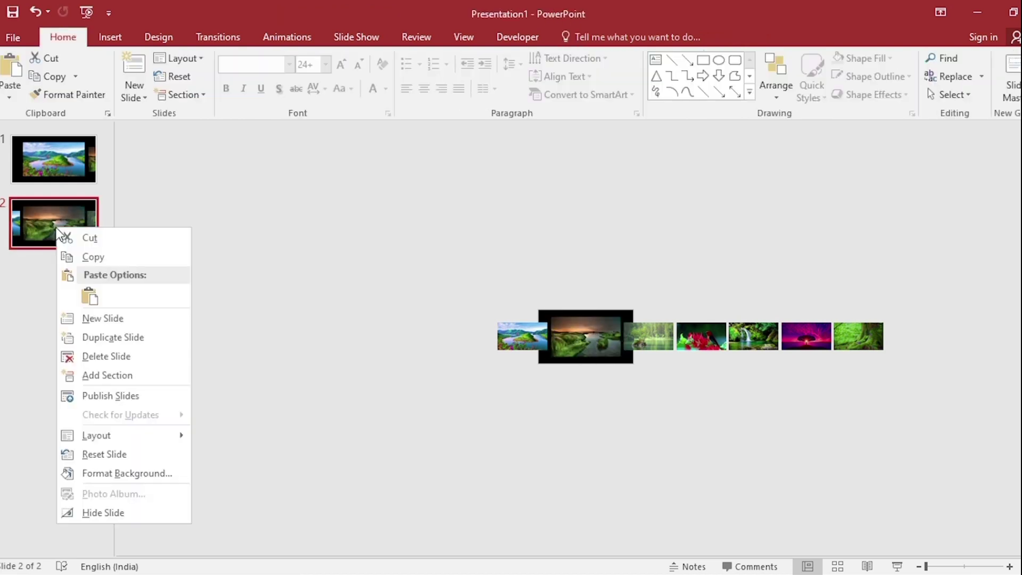
click(110, 336)
drag(364, 238, 937, 423)
drag(589, 337, 530, 338)
click(535, 417)
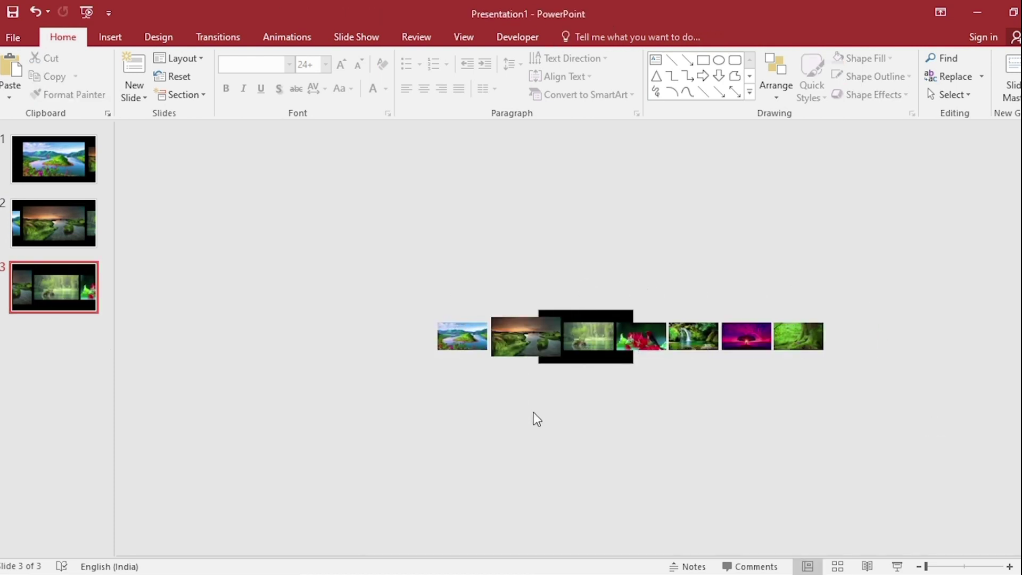
Step: Set the second picture to 10 cm and the third to 14 cm, then duplicate slide 3
click(526, 344)
click(583, 39)
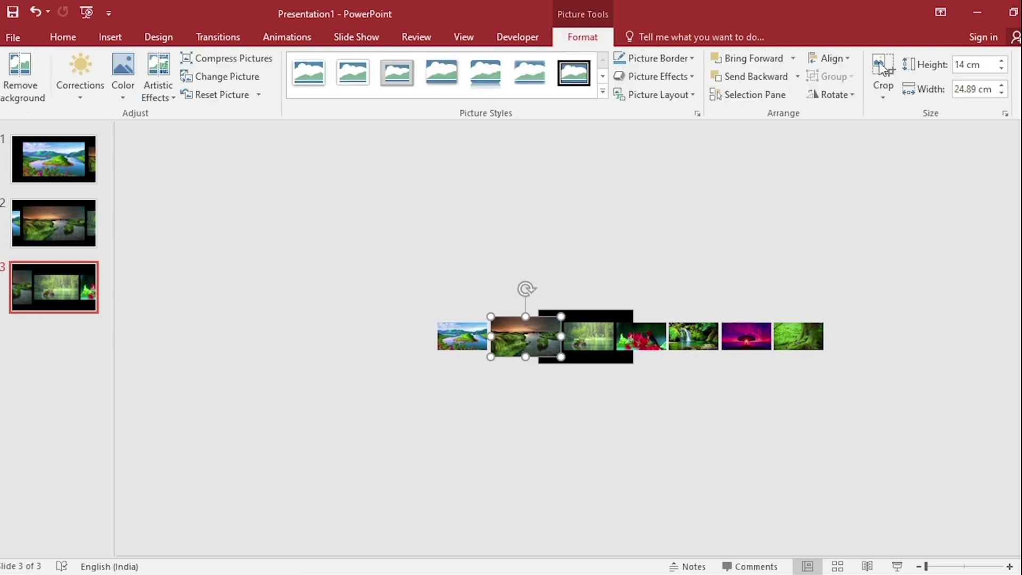
click(974, 64)
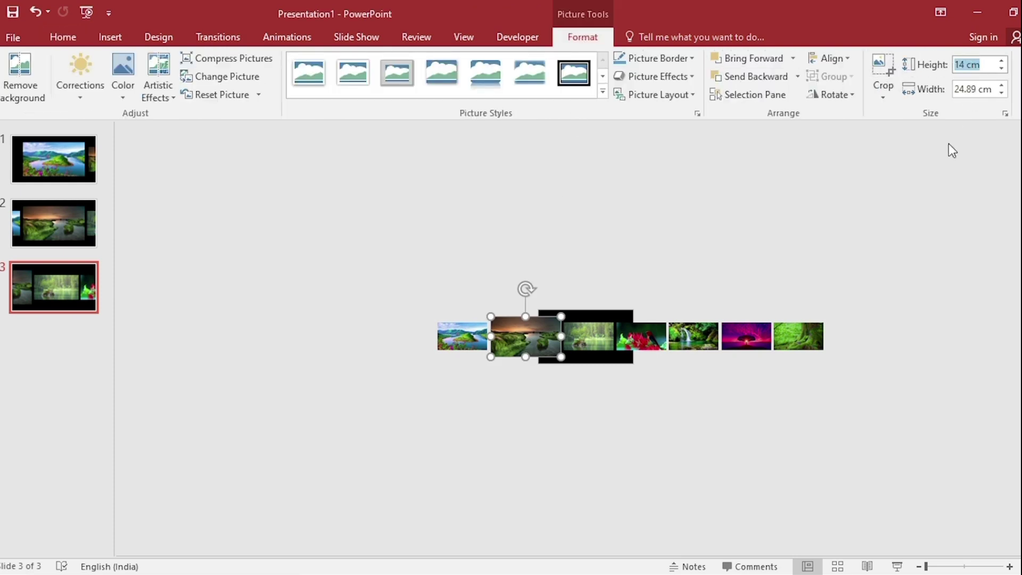
text(10)
key(Return)
click(583, 334)
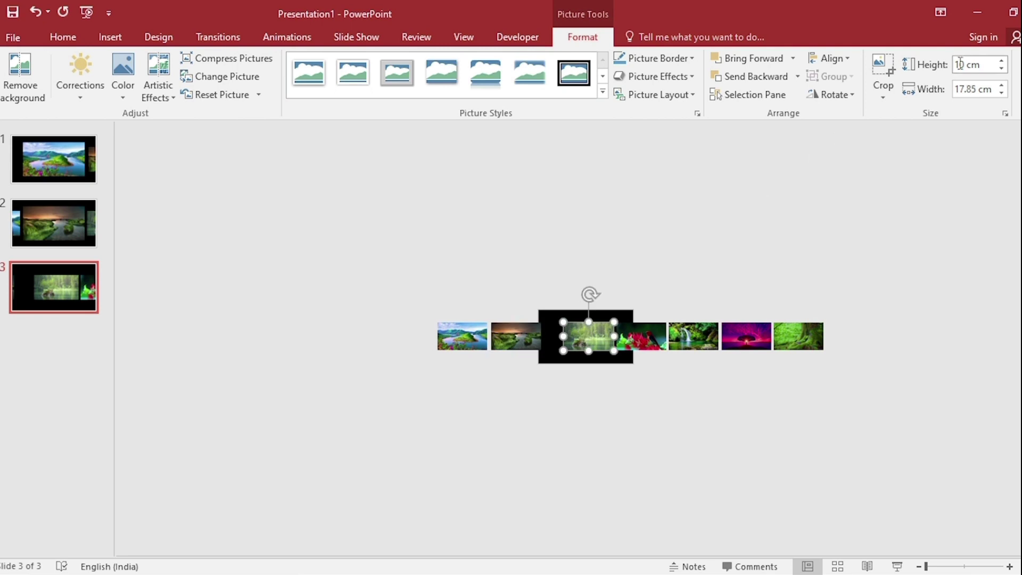
text(14)
key(Return)
click(56, 296)
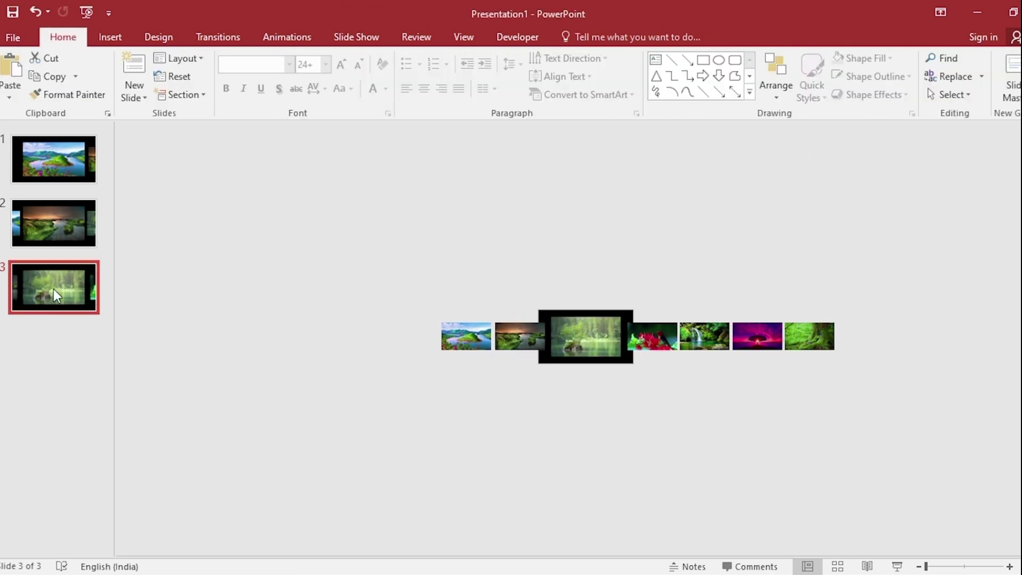
right_click(64, 282)
click(107, 388)
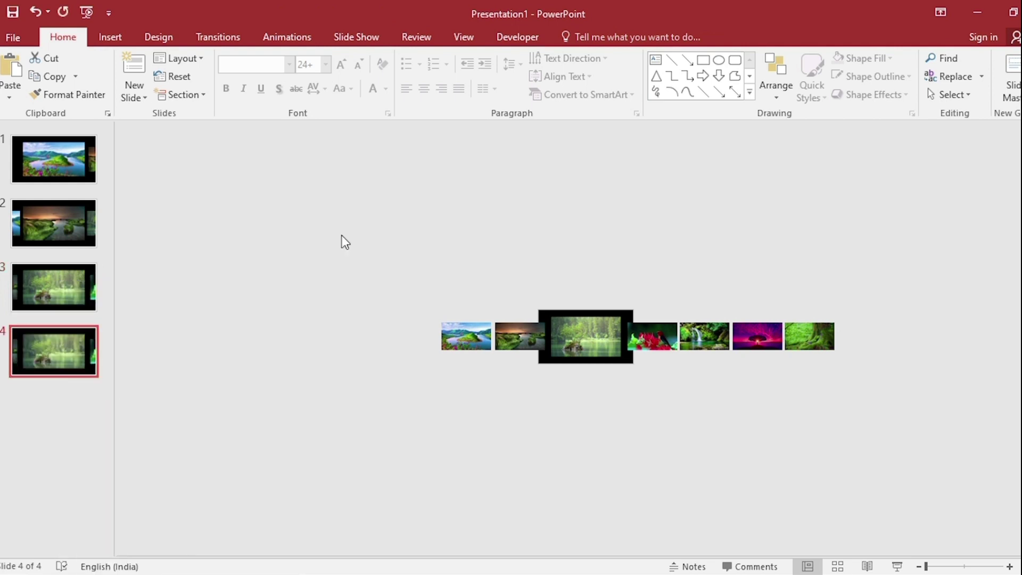
Step: Shift all seven pictures on slide 4 one place left
drag(346, 242, 891, 433)
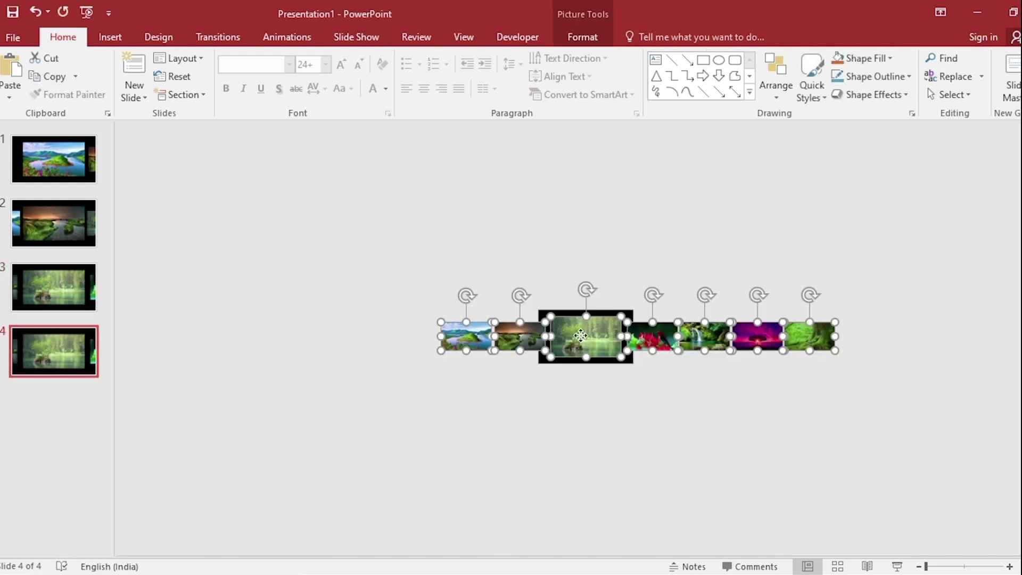
drag(580, 335, 526, 336)
click(528, 393)
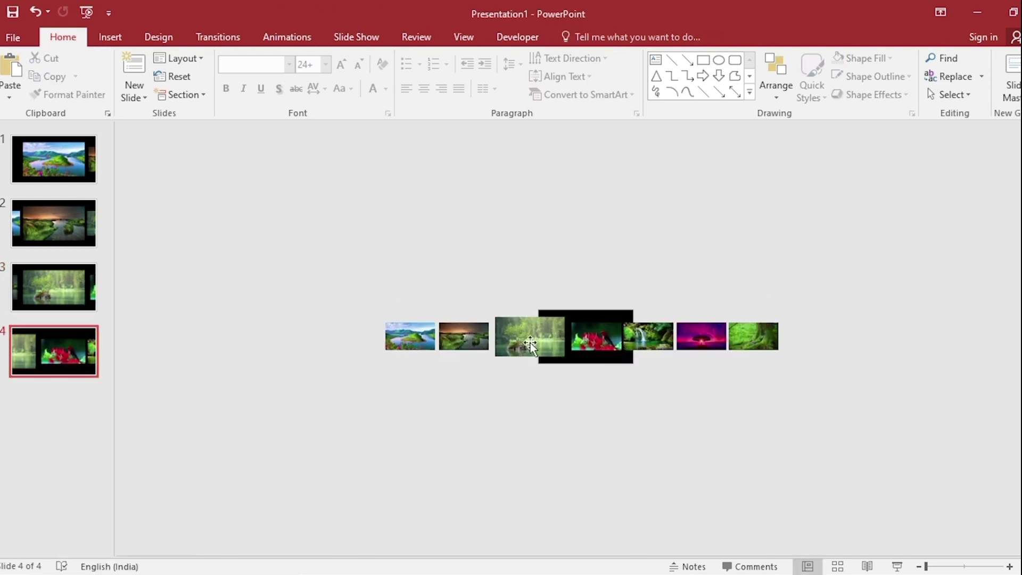
Step: Shrink the lake picture to 10 cm and enlarge the red flower picture to 14 cm
click(531, 345)
click(584, 38)
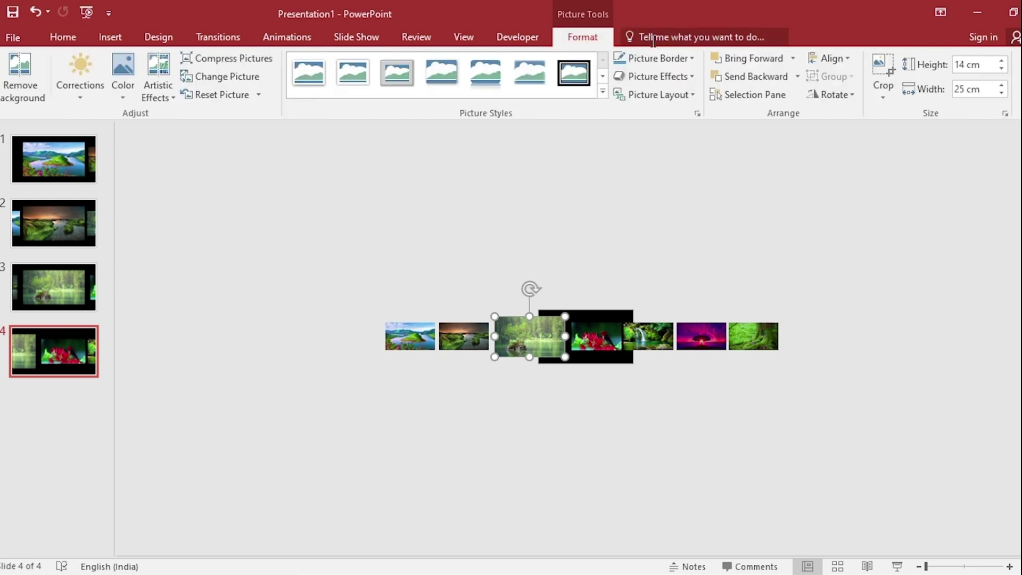
click(960, 64)
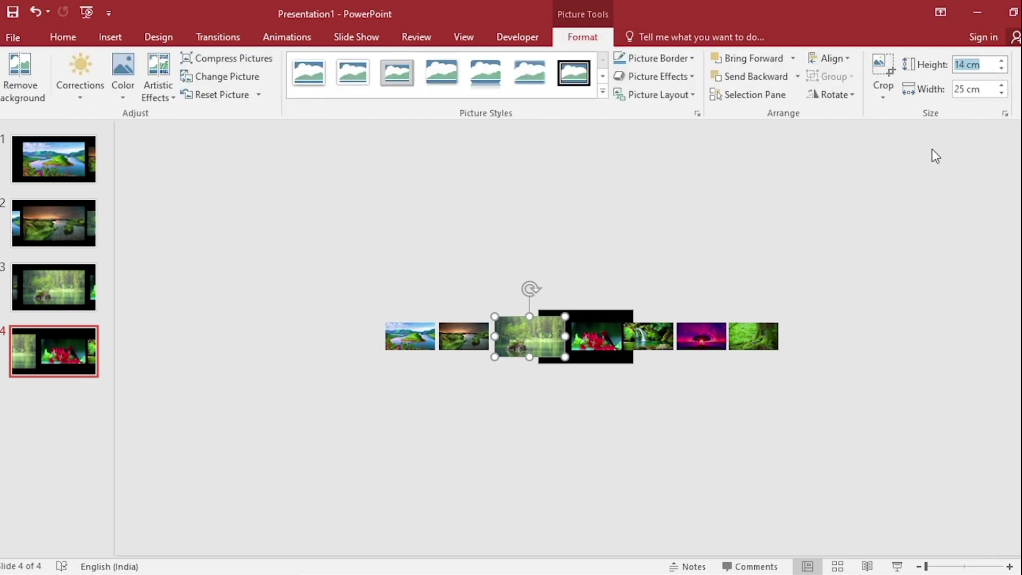
text(10)
key(Return)
click(584, 335)
click(968, 65)
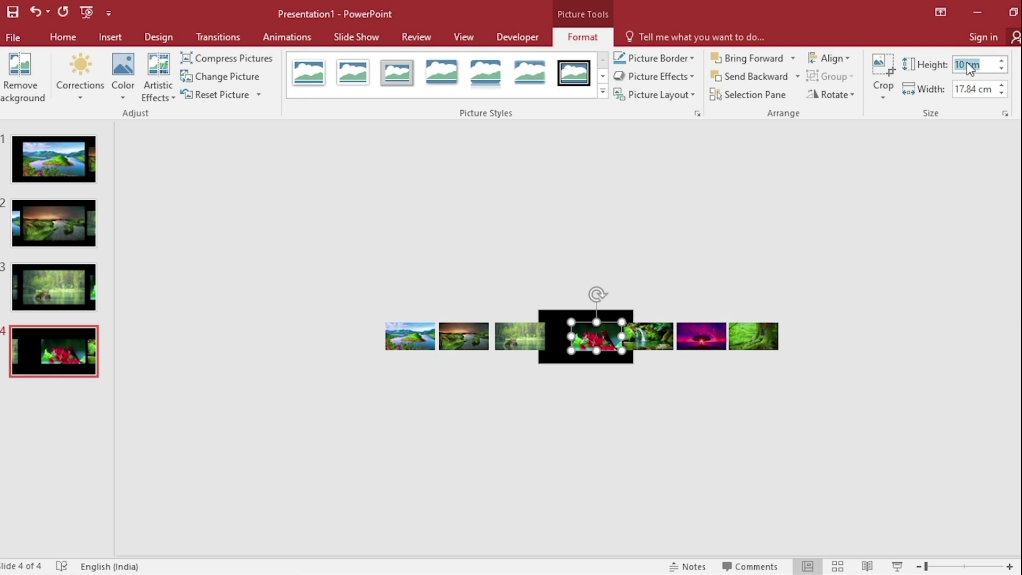
text(14)
key(Return)
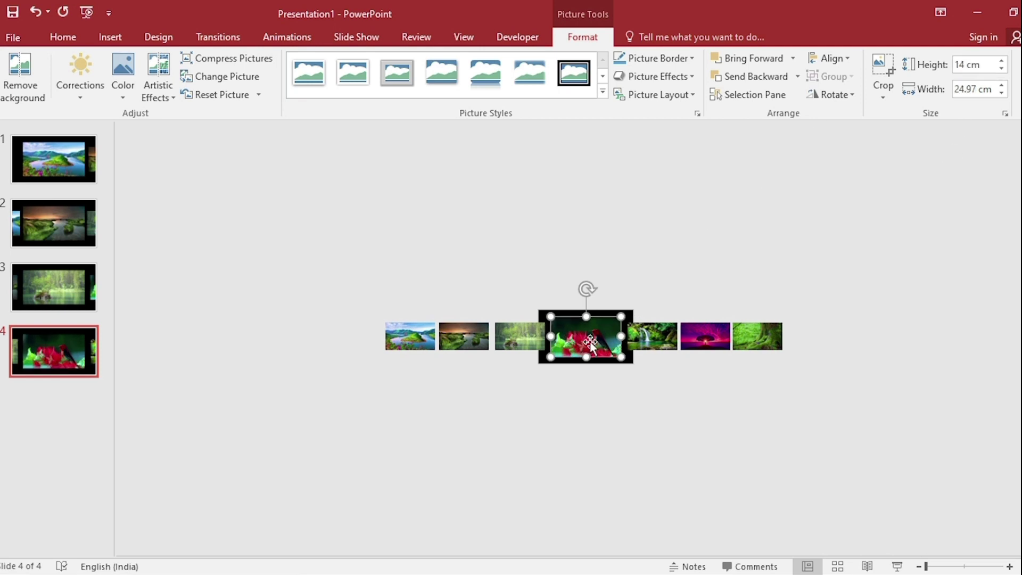
click(49, 353)
Step: Duplicate slide 4 as slide 5 and shift all seven pictures one place left
right_click(49, 351)
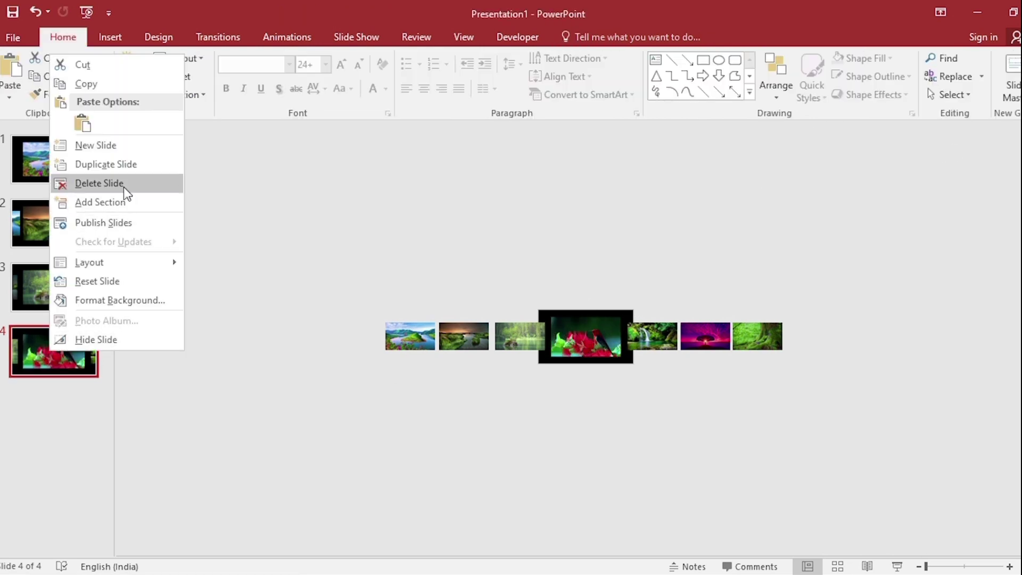
click(130, 169)
drag(282, 230, 871, 421)
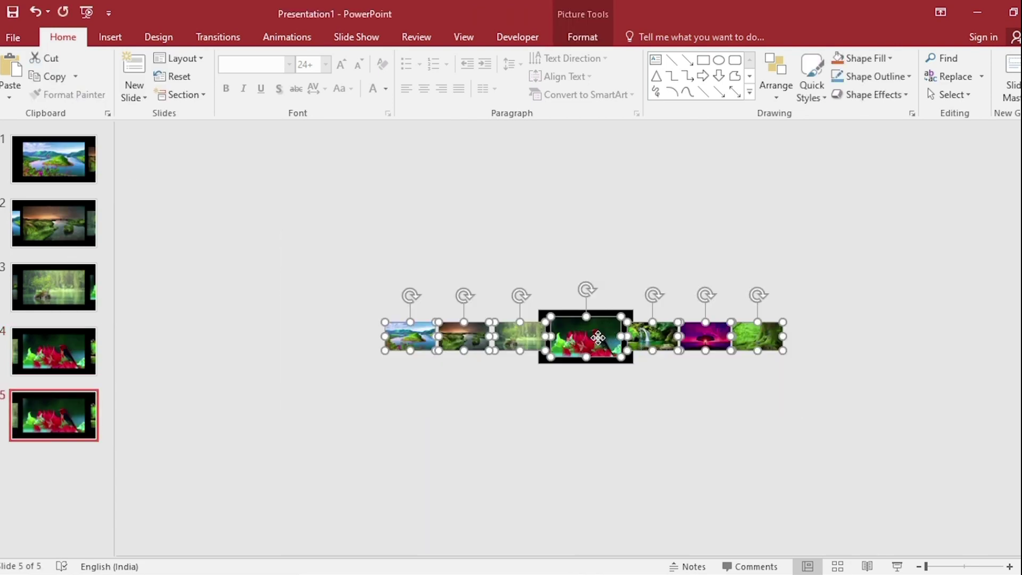
drag(598, 338, 535, 341)
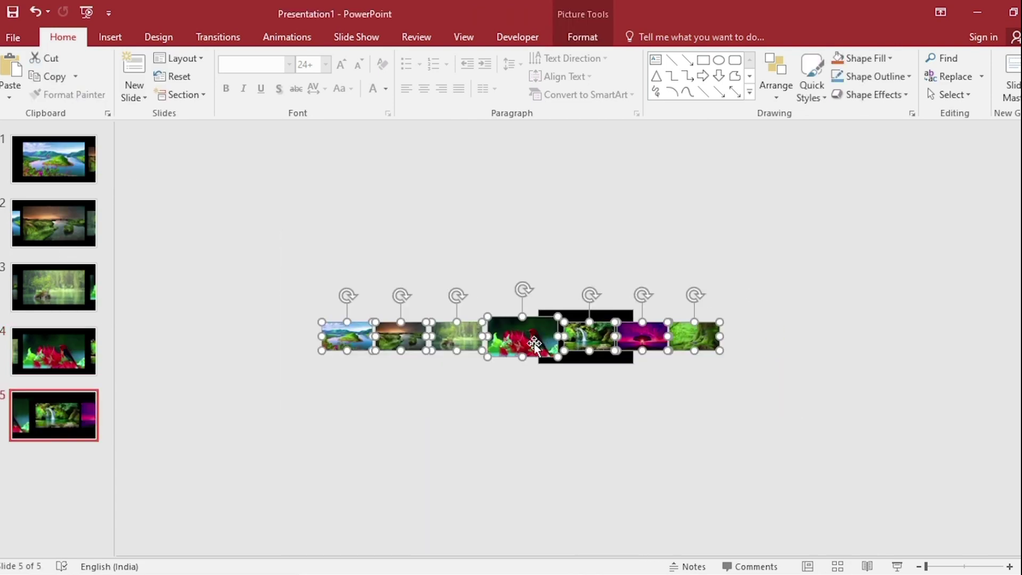
click(520, 399)
Step: Shrink the red flower picture to 10 cm and enlarge the waterfall picture to 14 cm
click(520, 341)
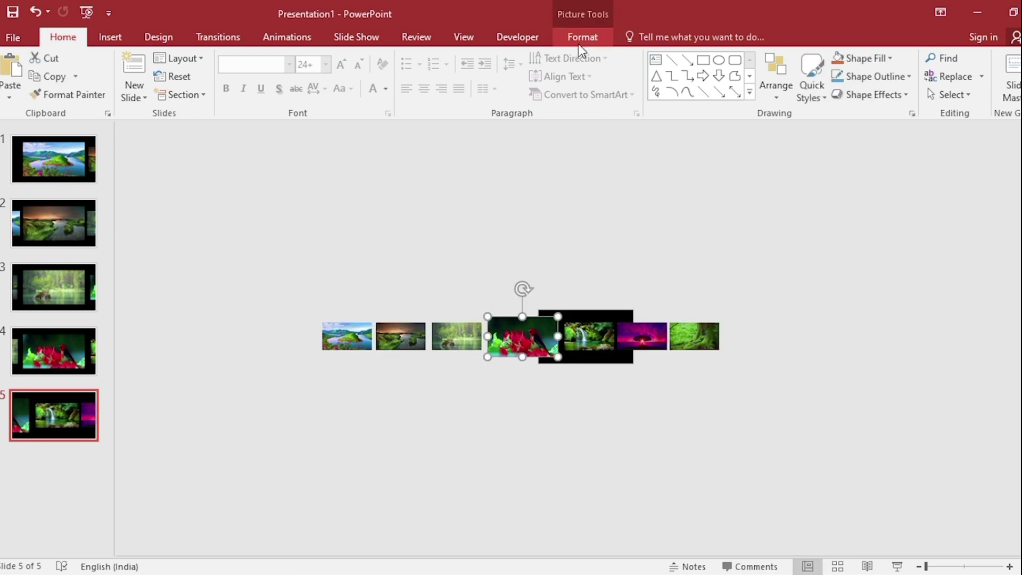
click(583, 37)
click(975, 64)
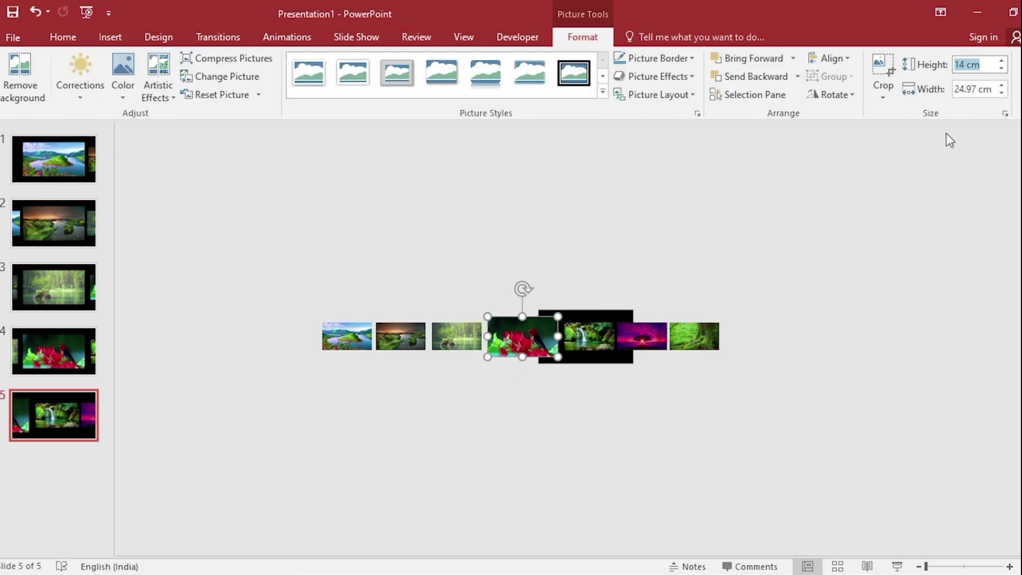
text(10)
key(Return)
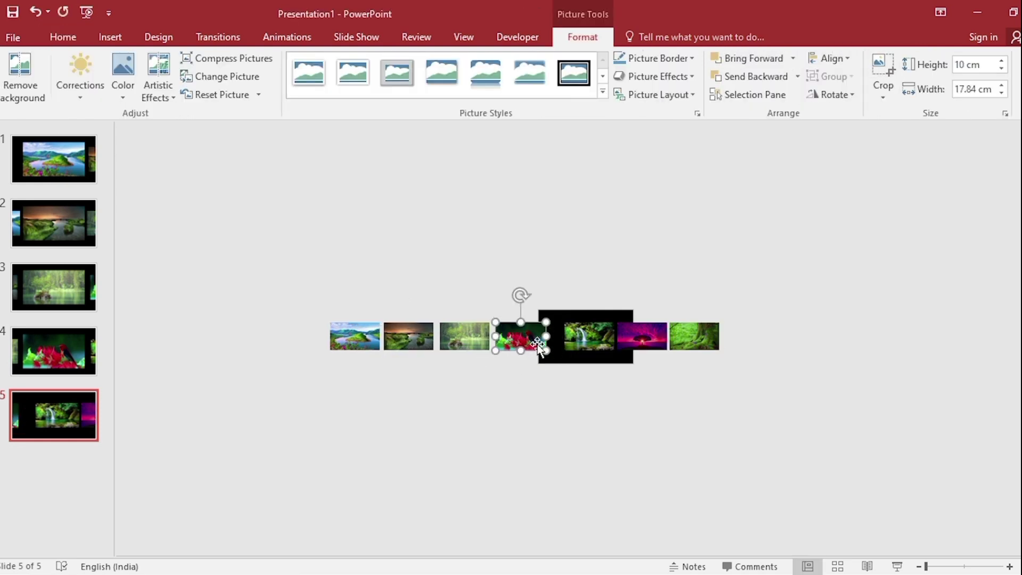
click(586, 341)
click(968, 64)
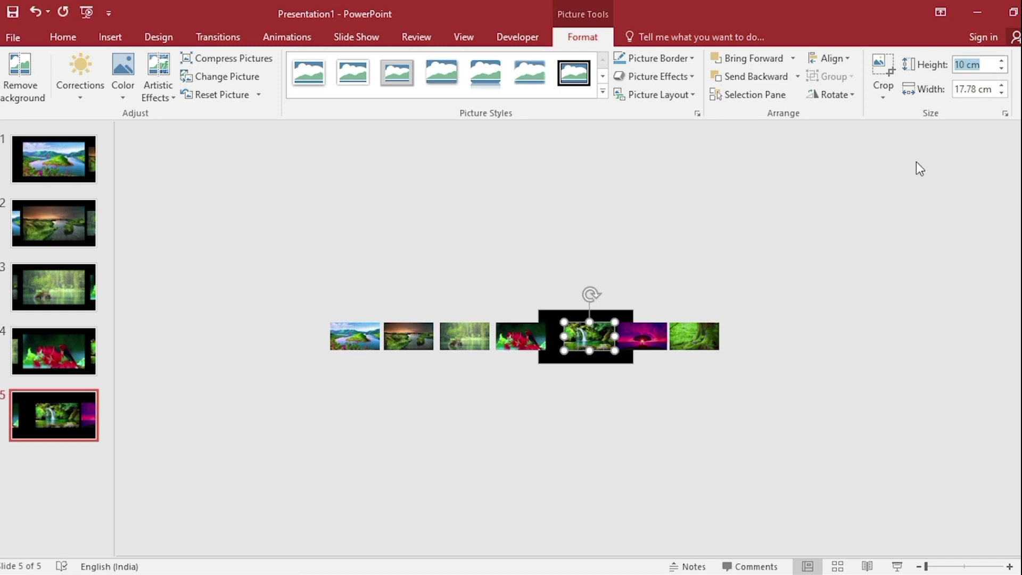
text(14)
key(Return)
click(53, 410)
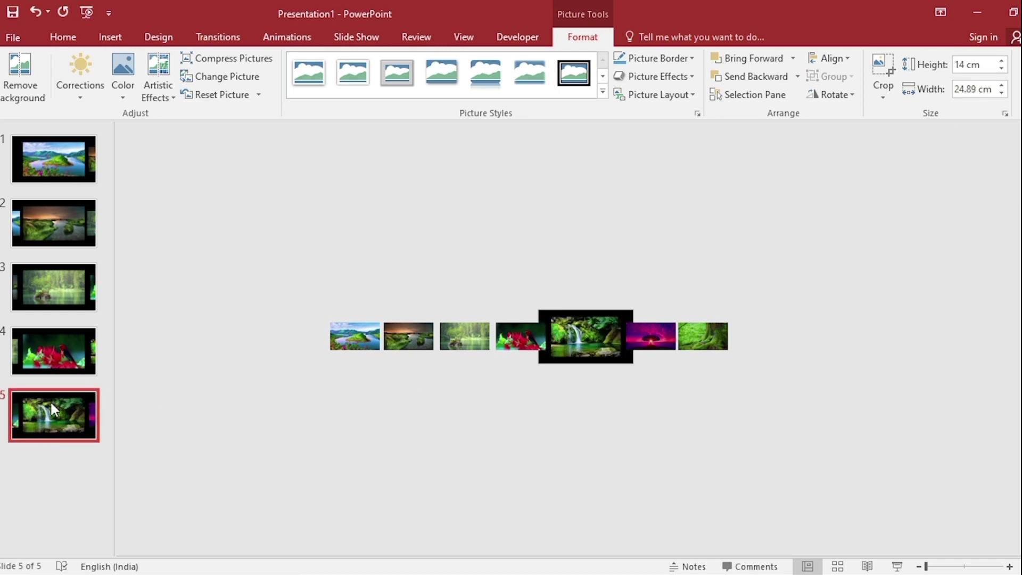
Step: Duplicate slide 5 as slide 6 and nudge all seven pictures one place left
right_click(53, 410)
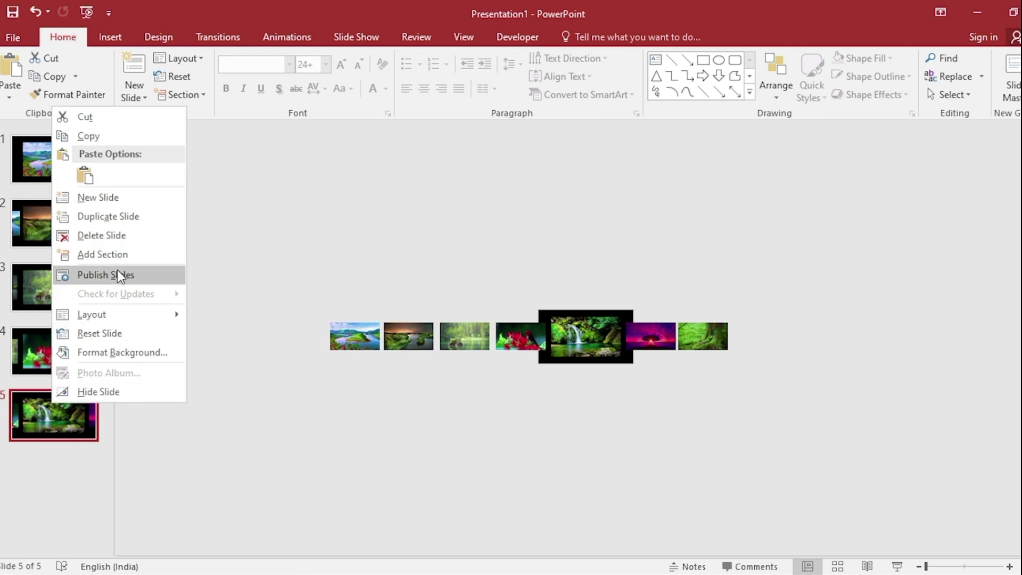
click(125, 226)
drag(205, 220, 770, 403)
key(Left)
key(Left)
key(Left)
key(Left)
key(Left)
key(Left)
key(Left)
key(Left)
key(Left)
key(Left)
key(Left)
key(Left)
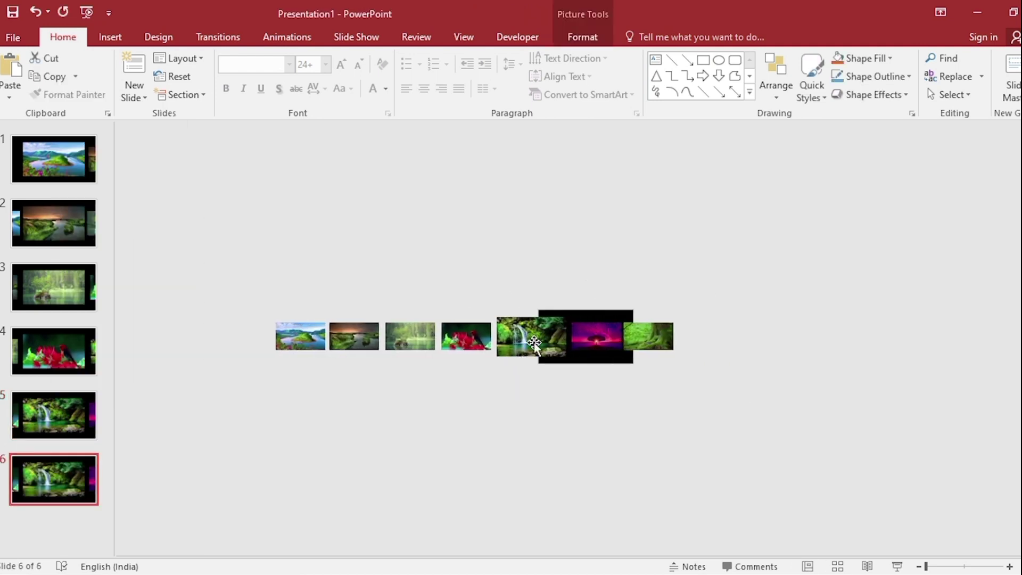
click(537, 406)
Step: Shrink the waterfall picture to 10 cm and enlarge the pink picture to 14 cm
click(538, 348)
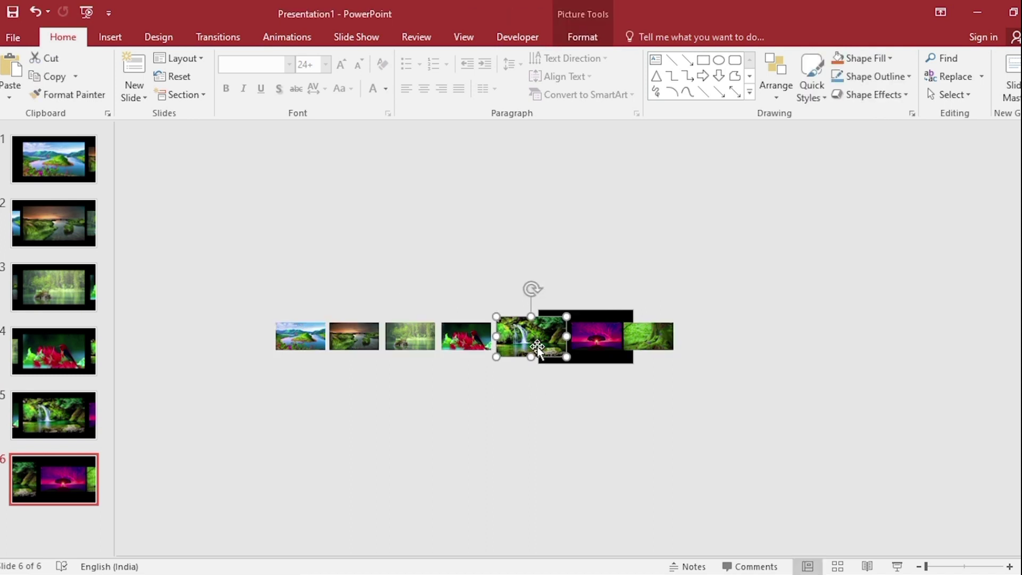
click(593, 39)
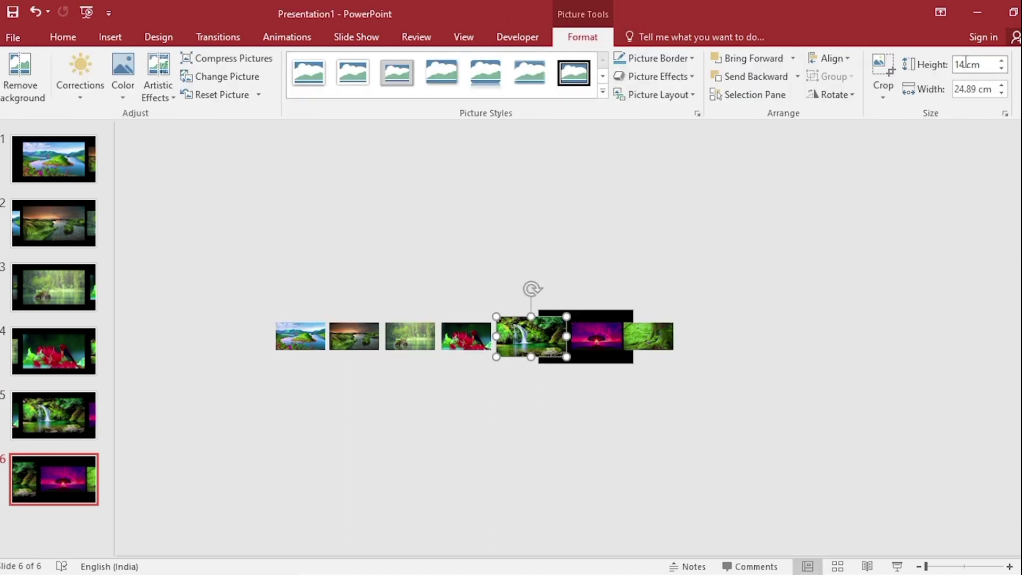
text(10)
key(Return)
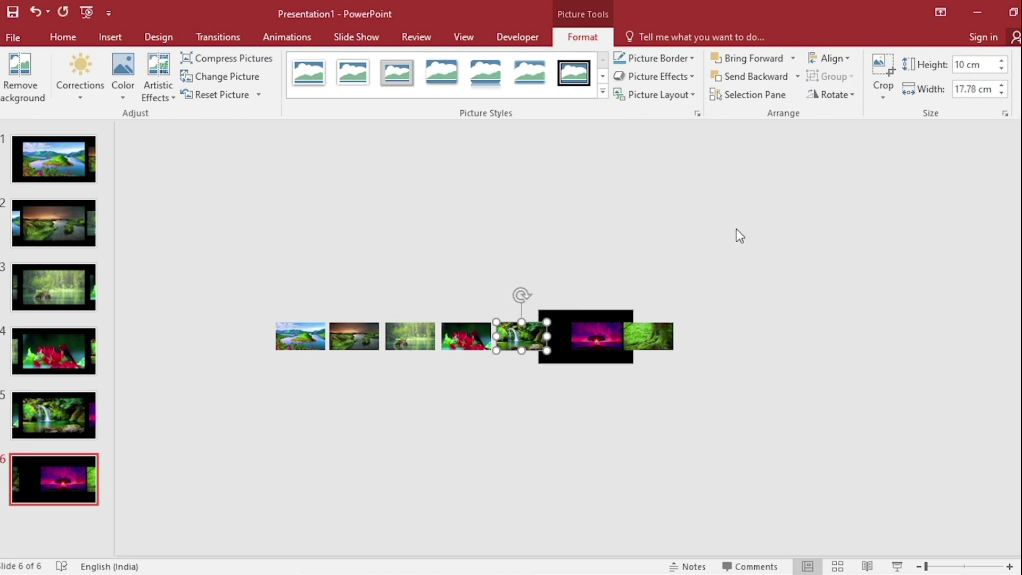
click(594, 336)
click(963, 64)
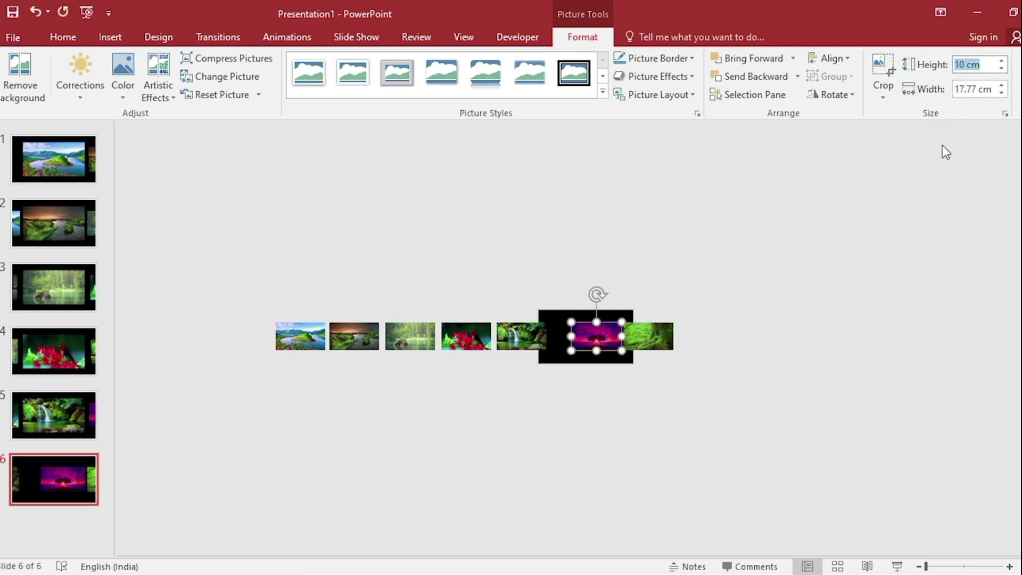
text(14)
key(Return)
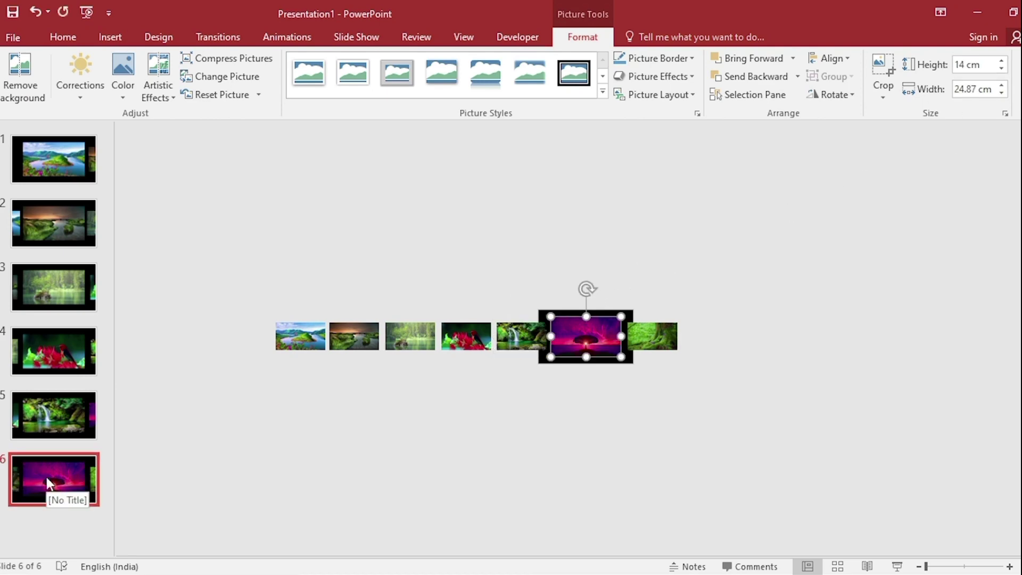
Step: Duplicate slide 6 as slide 7 and shift the picture strip one place left
right_click(47, 478)
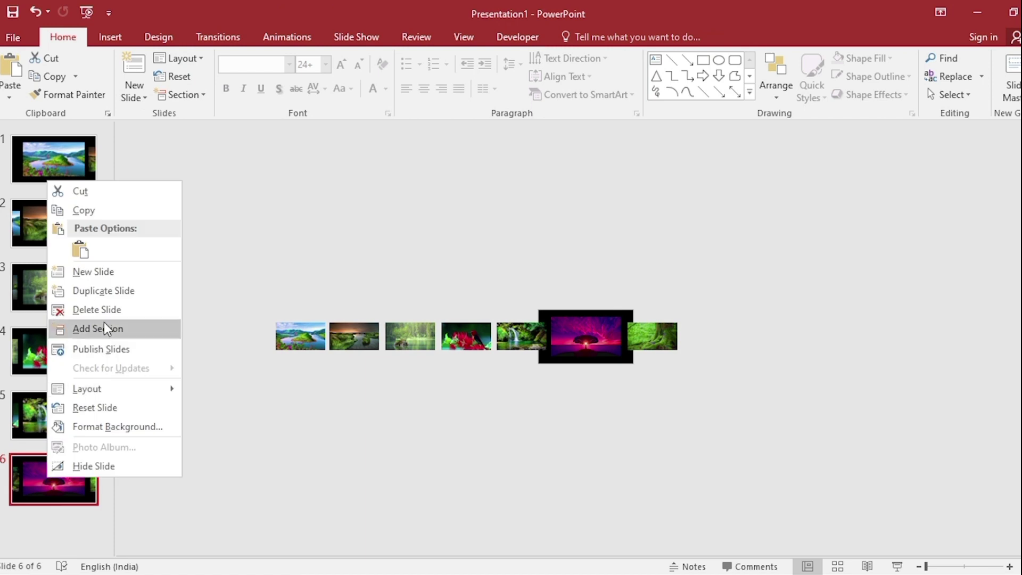
click(104, 291)
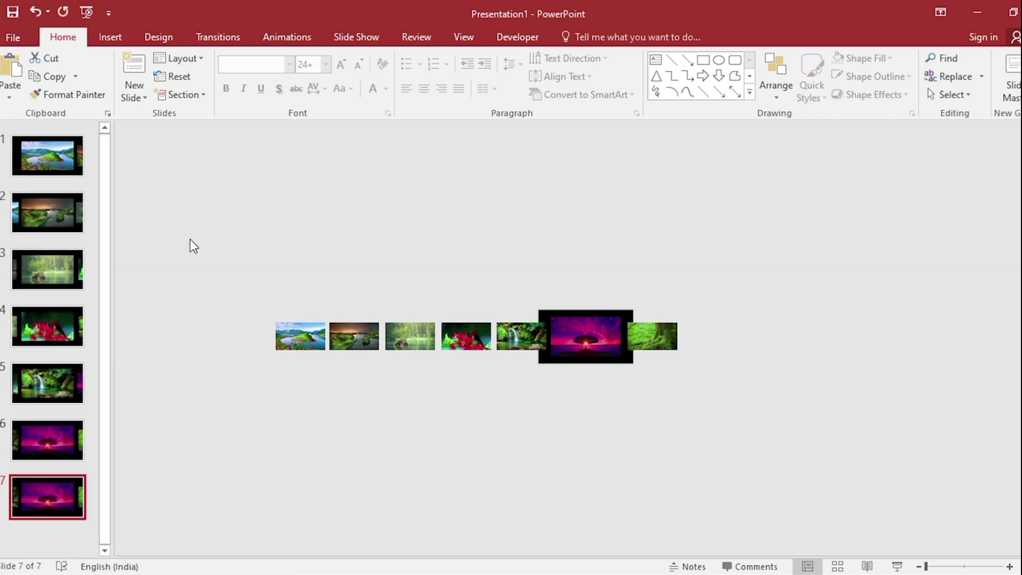
drag(192, 245, 771, 433)
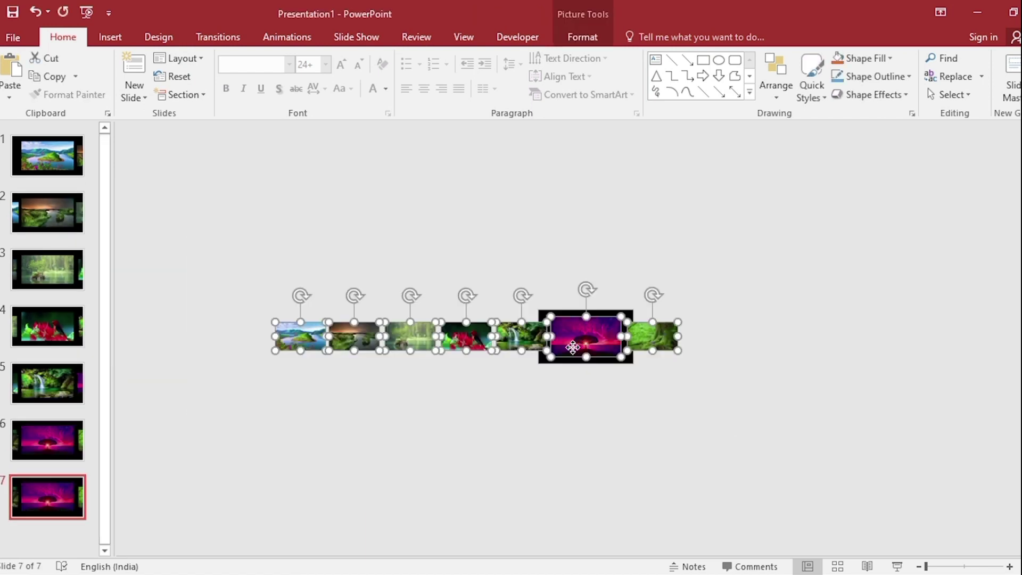
drag(572, 347, 522, 338)
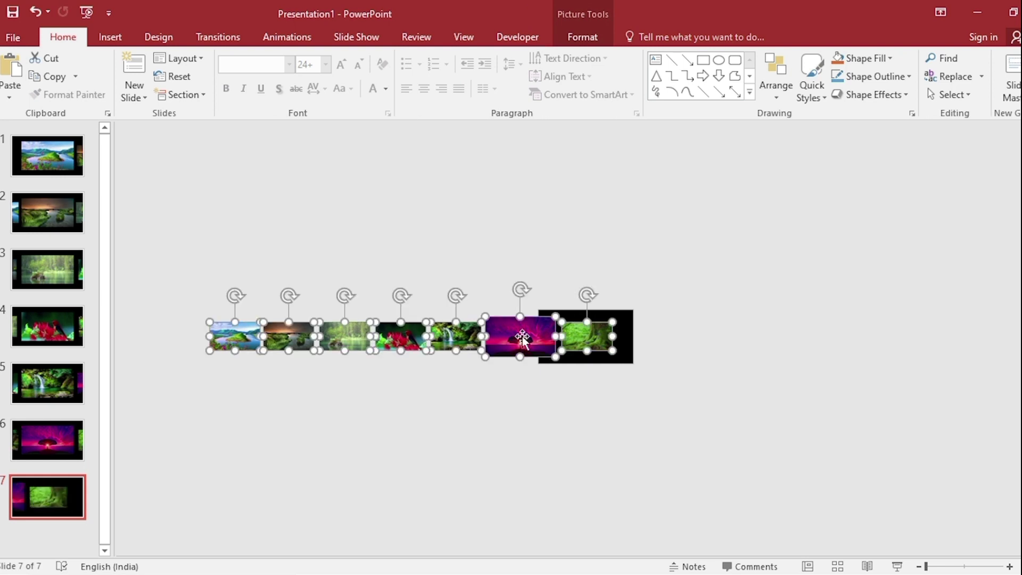
click(532, 404)
Step: Shrink the pink picture to 10 cm and enter a new height for the green picture
click(523, 340)
click(583, 36)
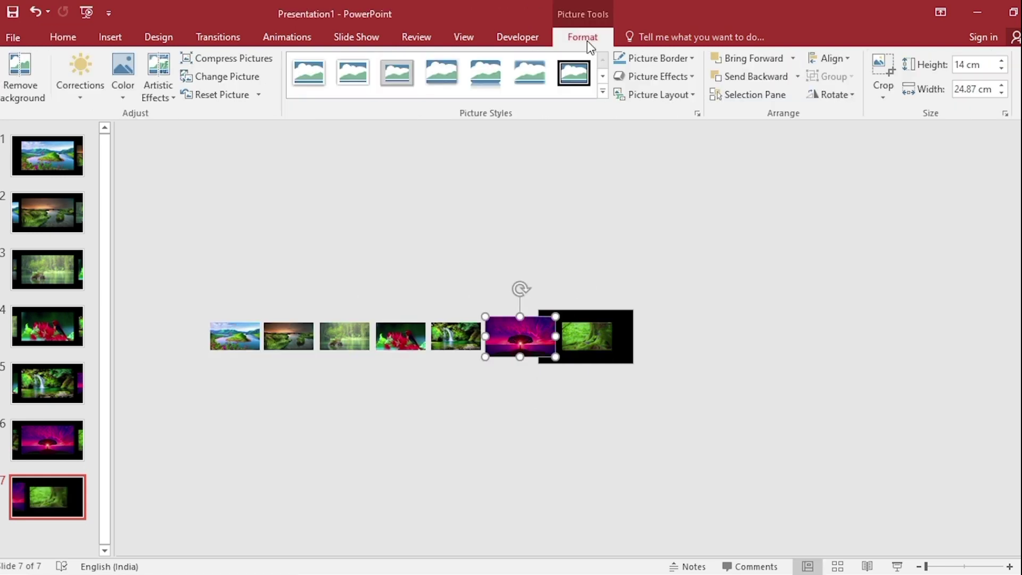
drag(954, 64, 983, 65)
text(10)
key(Return)
click(579, 323)
drag(954, 65, 982, 65)
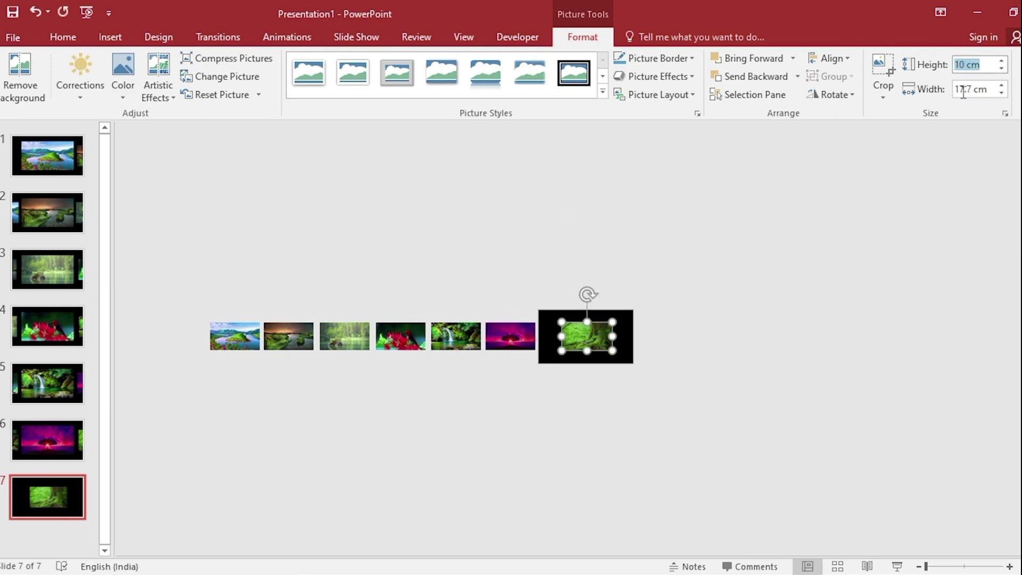
text(1)
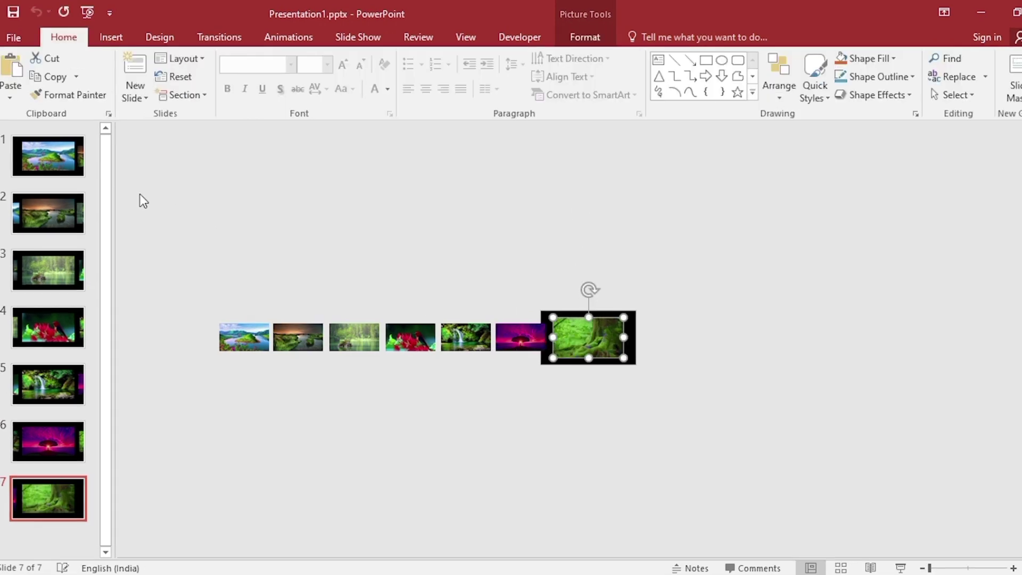
Step: Draw a small oval circle below the lake picture on slide 1
click(56, 161)
click(1014, 569)
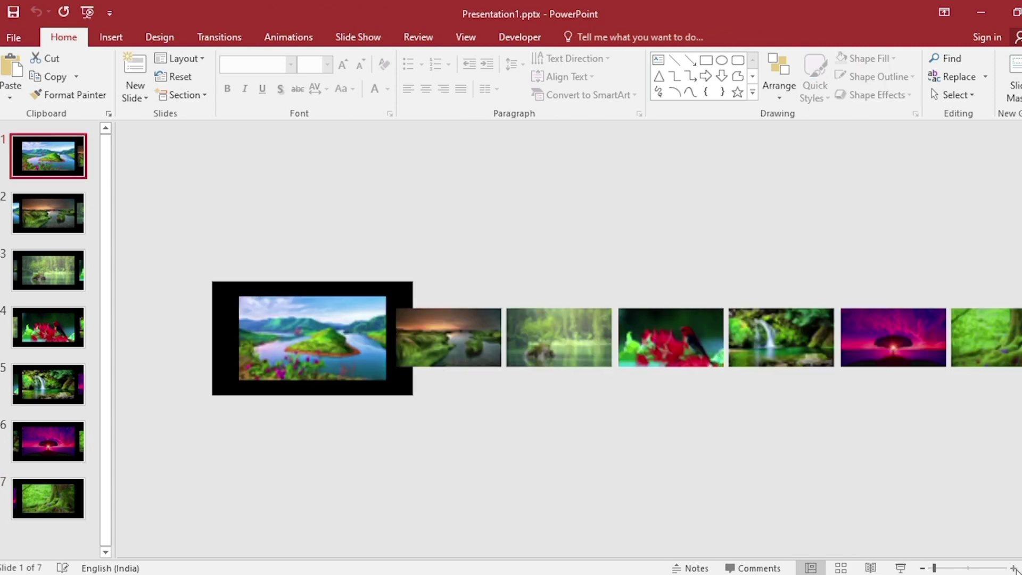
click(111, 37)
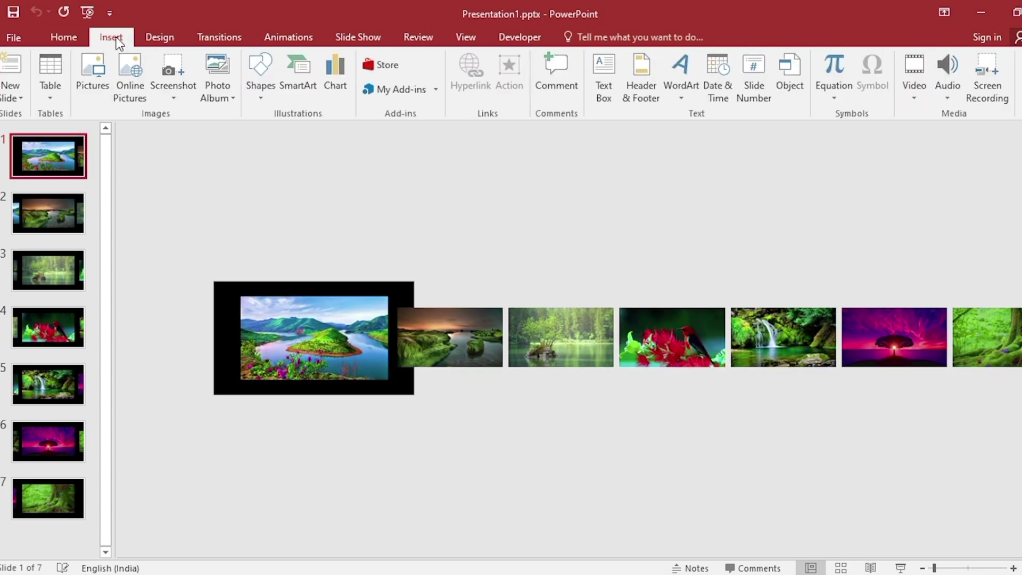
click(257, 95)
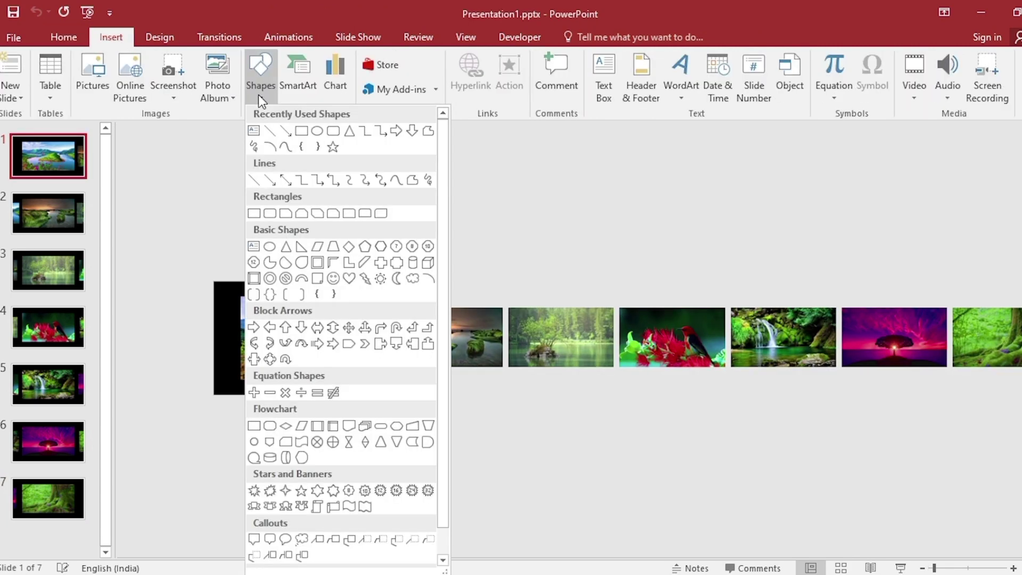
click(318, 131)
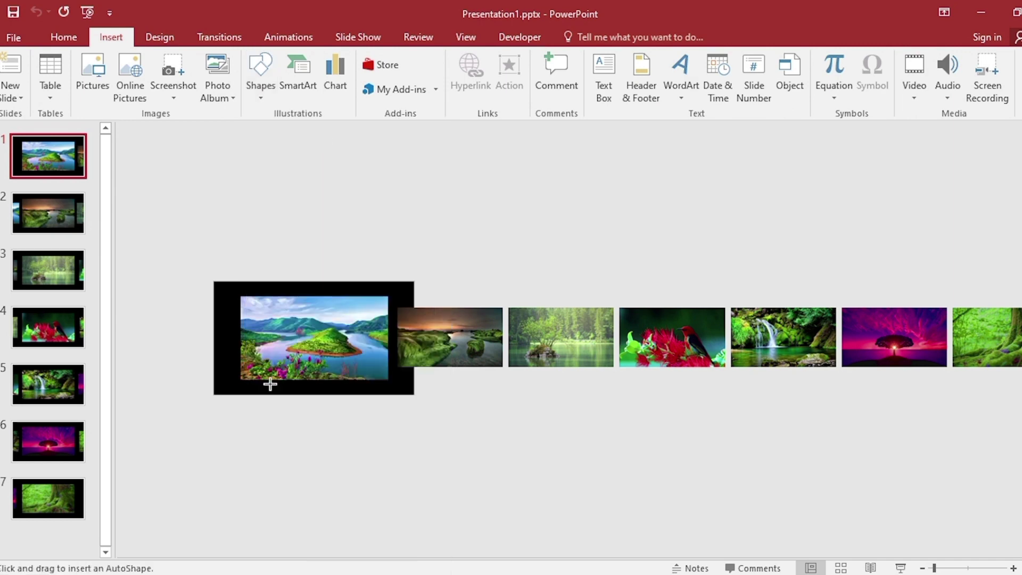
drag(275, 388, 277, 391)
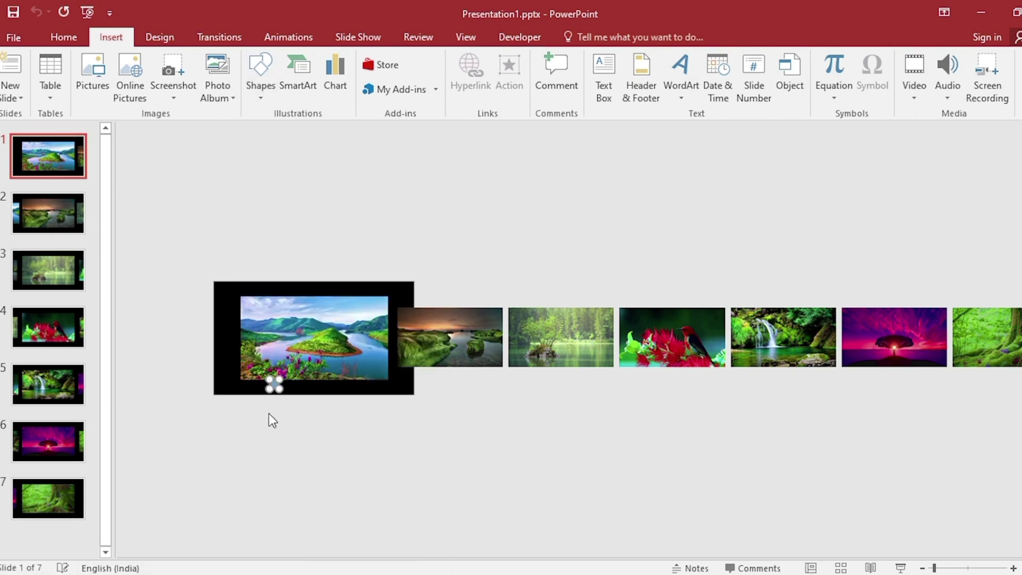
Step: Give the circle a grey fill with no outline and position it beneath the picture
click(404, 60)
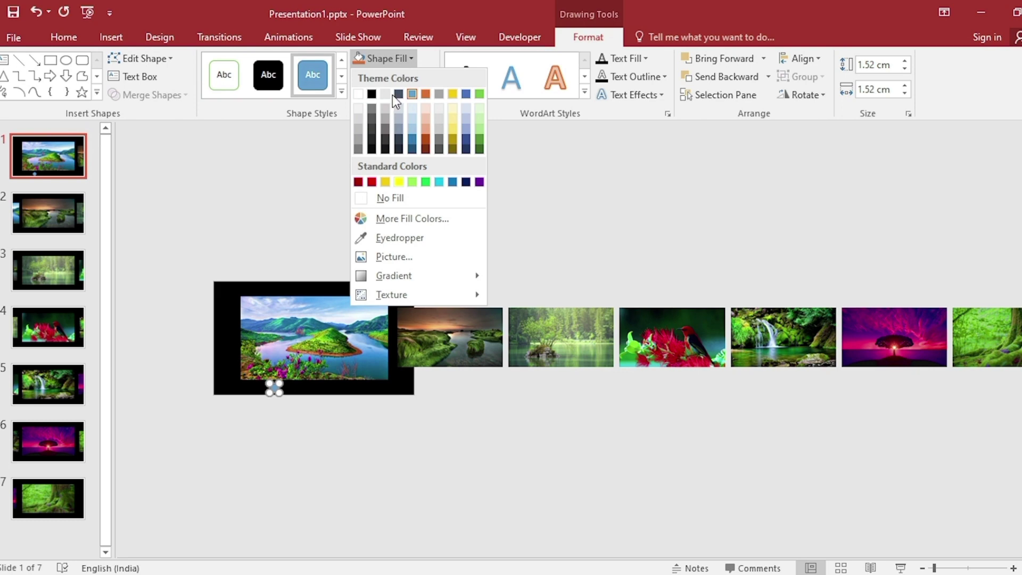
click(358, 150)
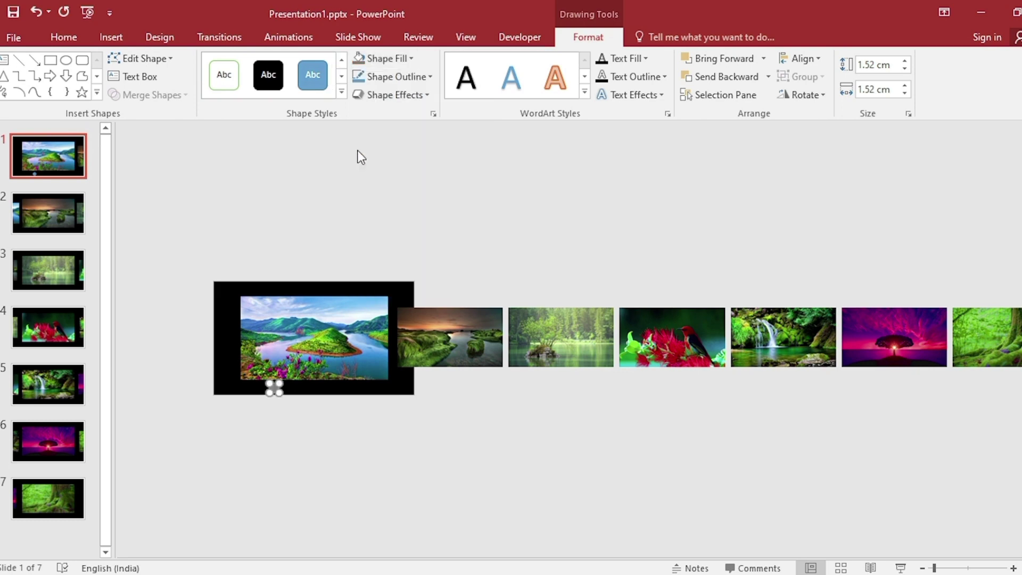
click(408, 77)
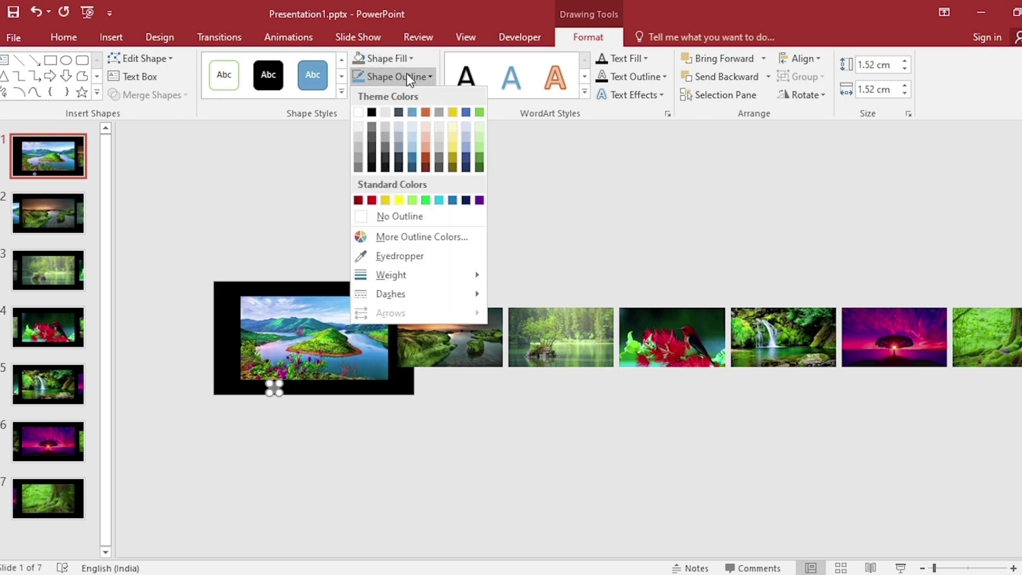
click(399, 217)
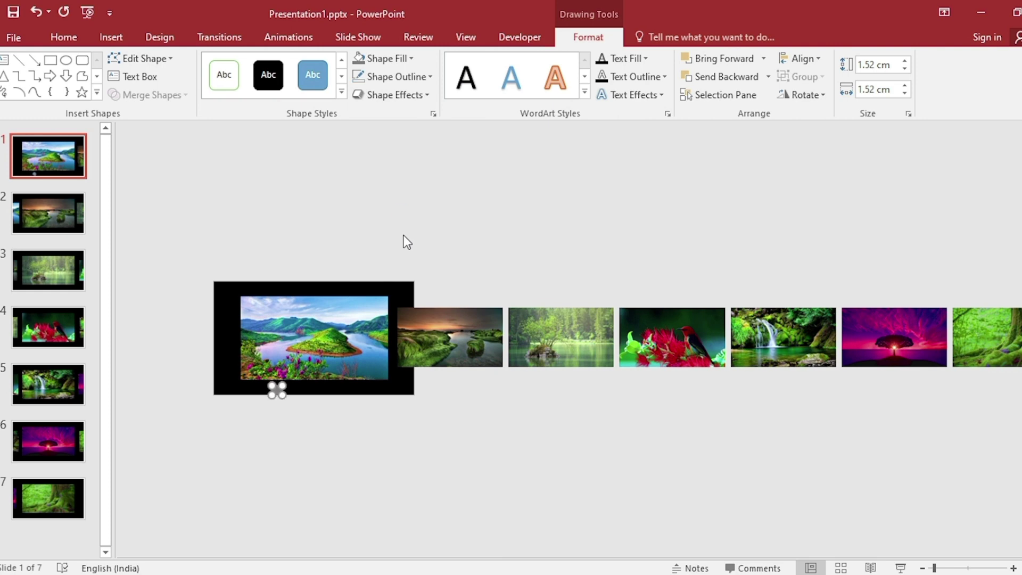
drag(277, 391, 285, 391)
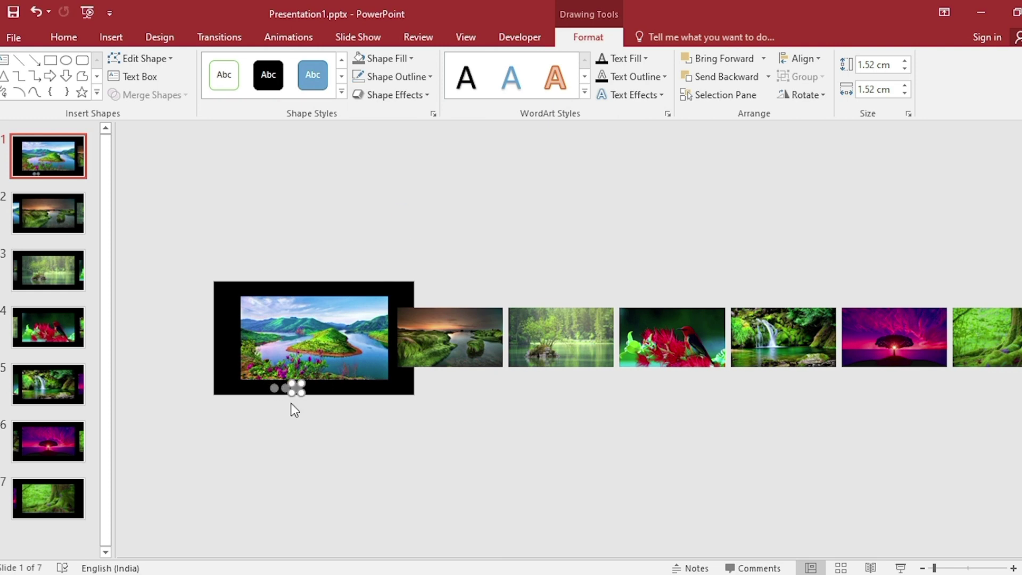
Step: Duplicate the circle into a row, make one white and move it first, then select the row
key(ctrl+d)
key(ctrl+d)
key(ctrl+d)
key(ctrl+d)
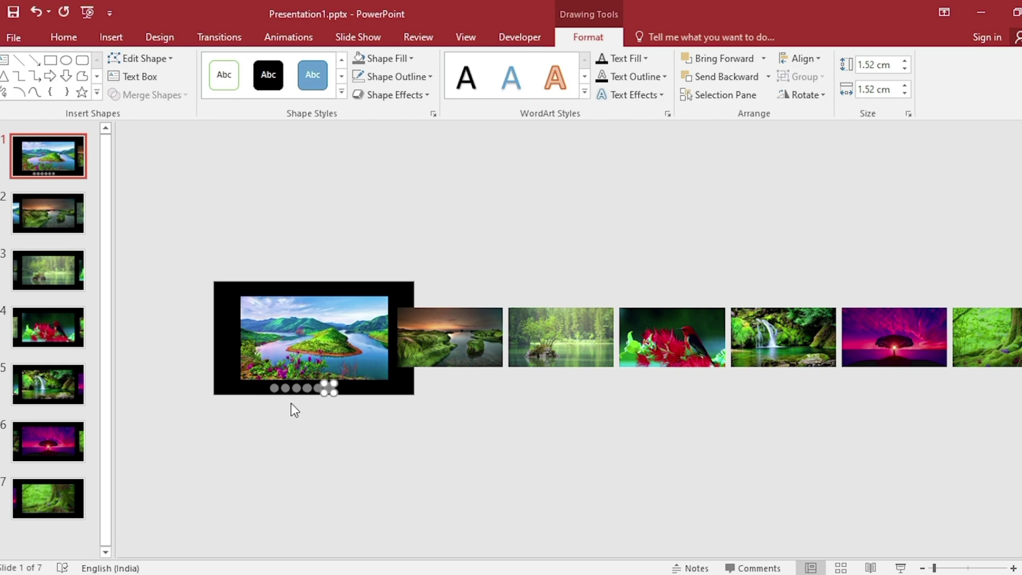
key(ctrl+d)
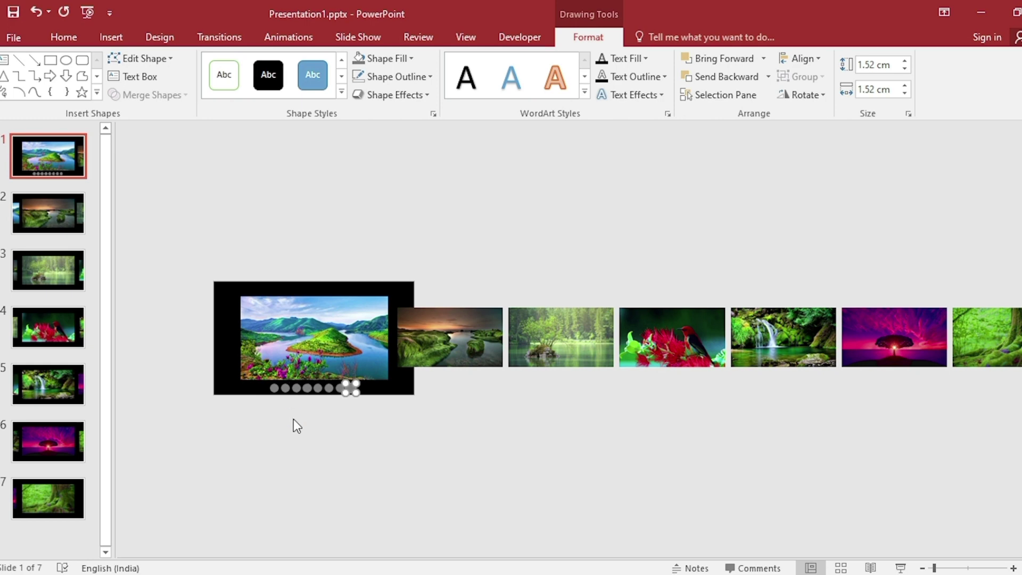
click(410, 59)
click(358, 94)
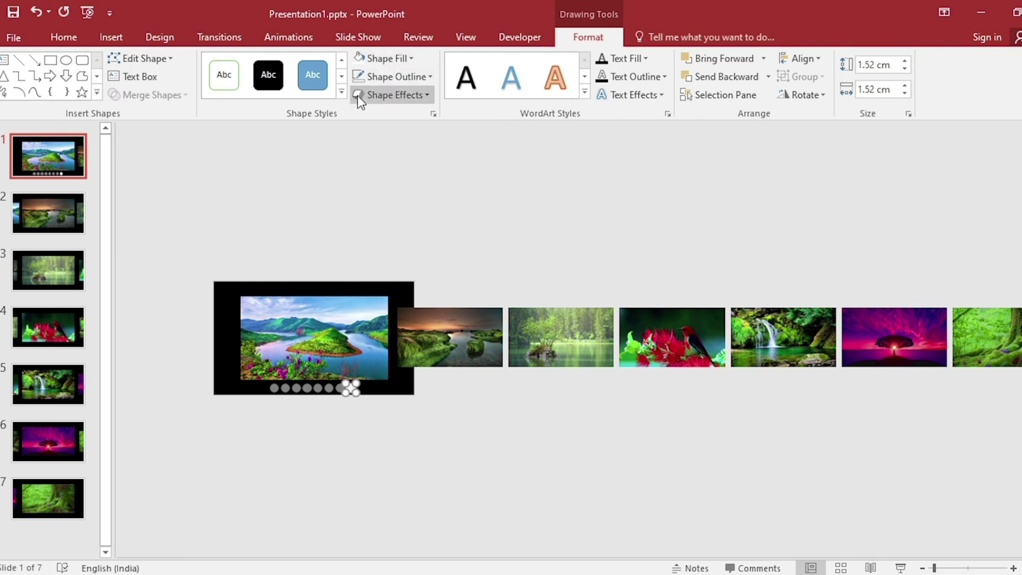
drag(349, 389, 274, 388)
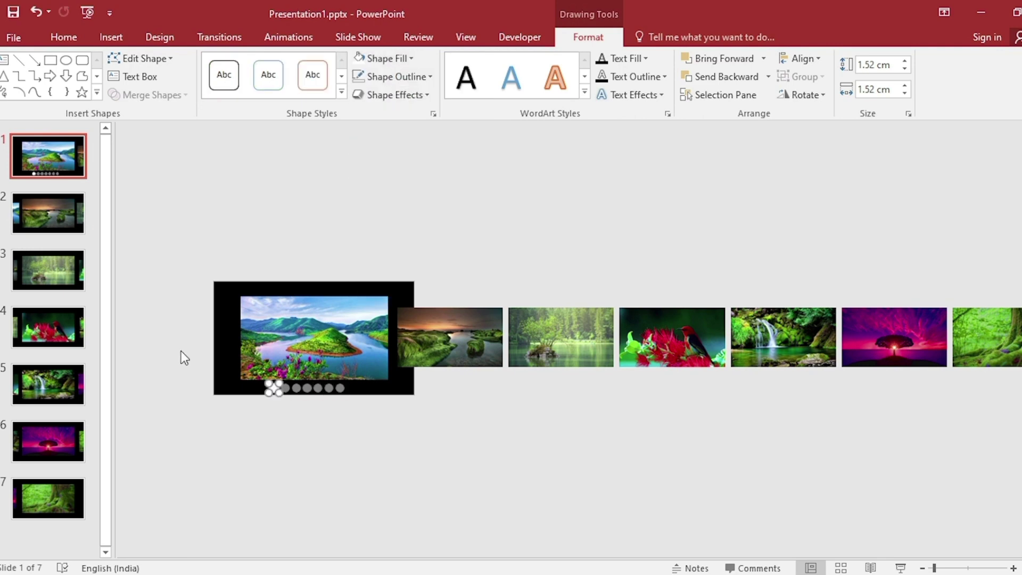
drag(174, 342, 402, 460)
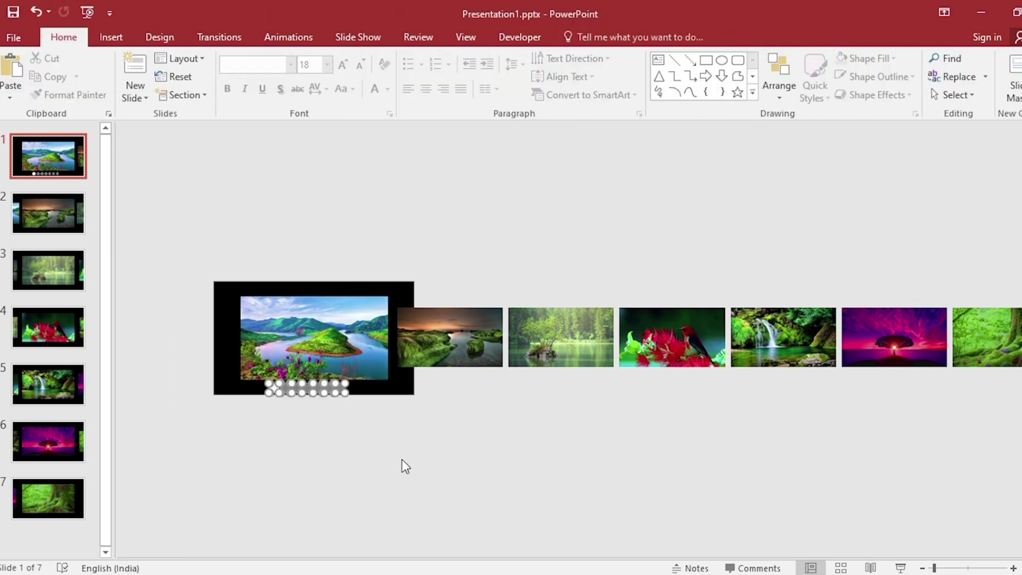
Step: Copy the circle row and paste it onto slide 2, selecting its first two dots
key(ctrl+c)
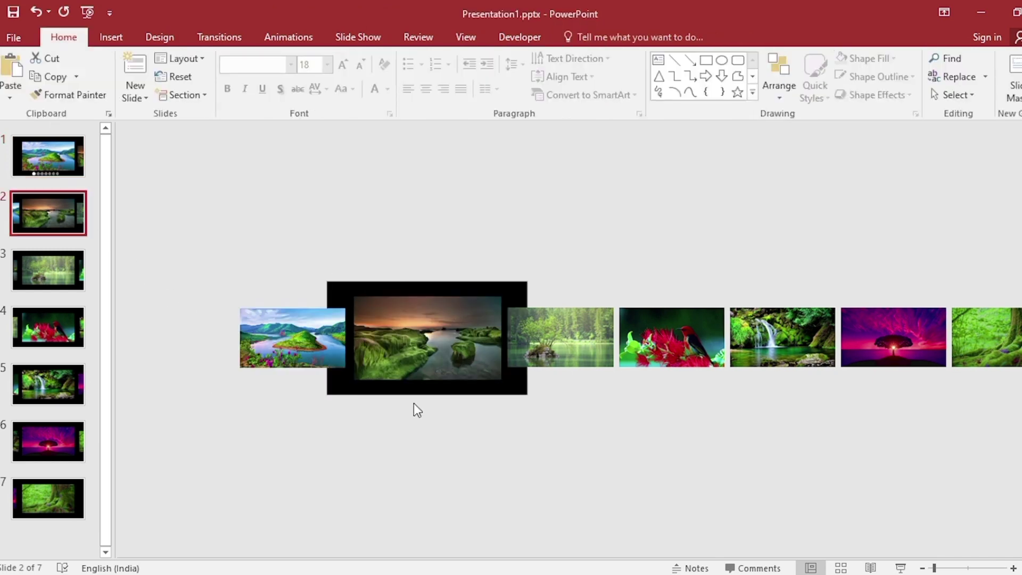
key(ctrl+v)
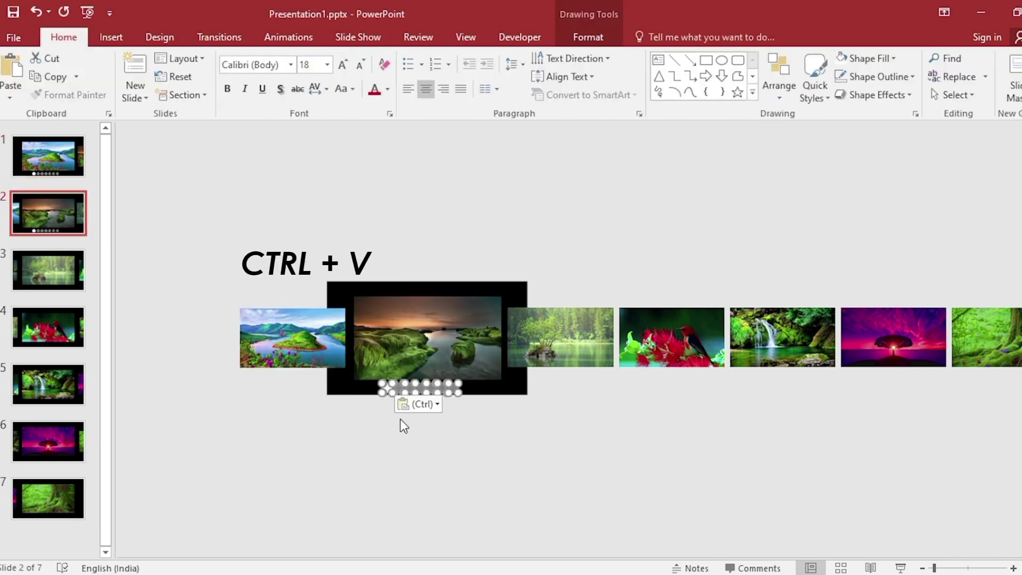
click(401, 420)
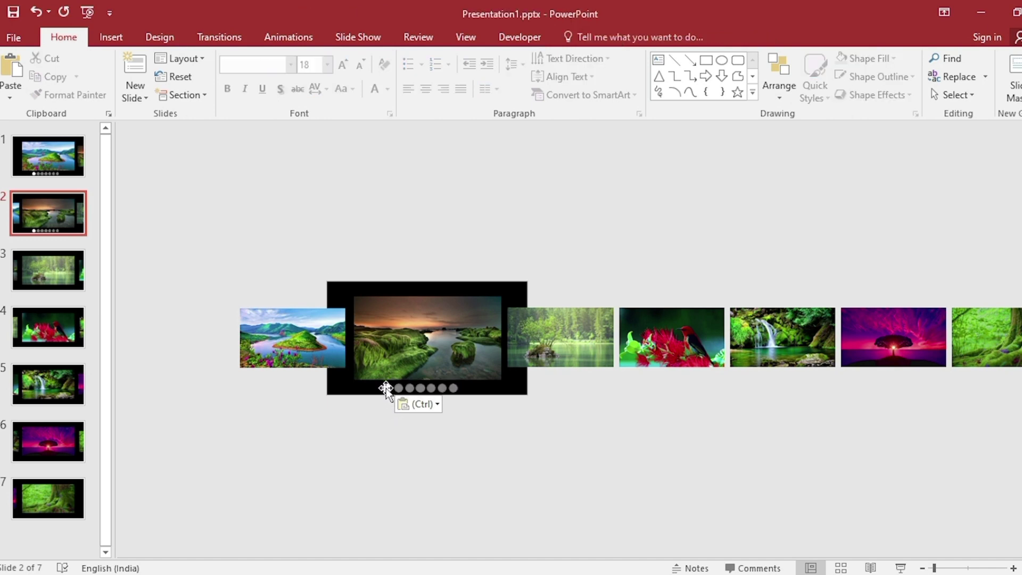
click(385, 388)
click(397, 387)
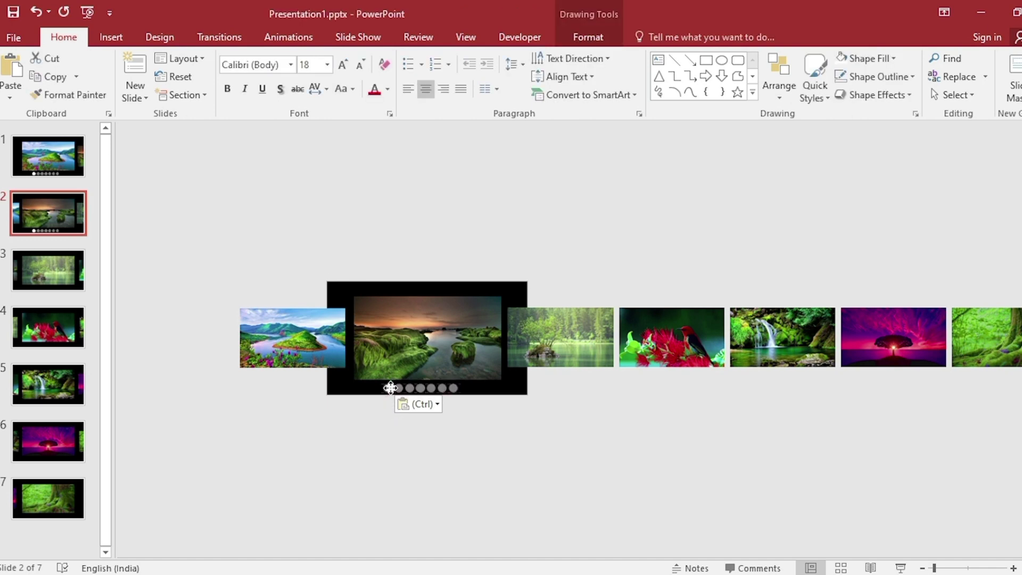
Step: Paste the indicator dot row onto slide 3 and select its white dot
click(50, 270)
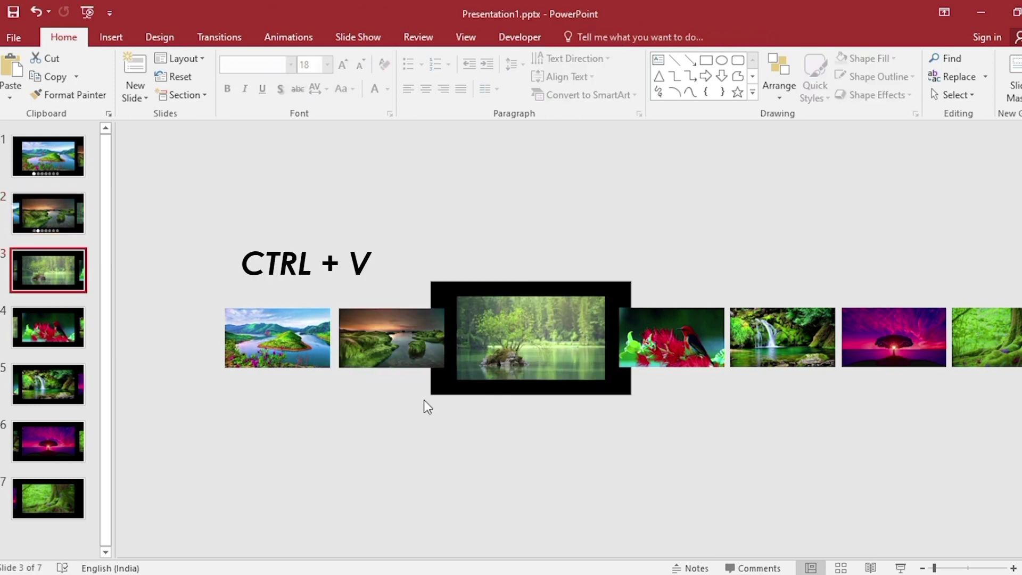
key(ctrl+v)
click(498, 424)
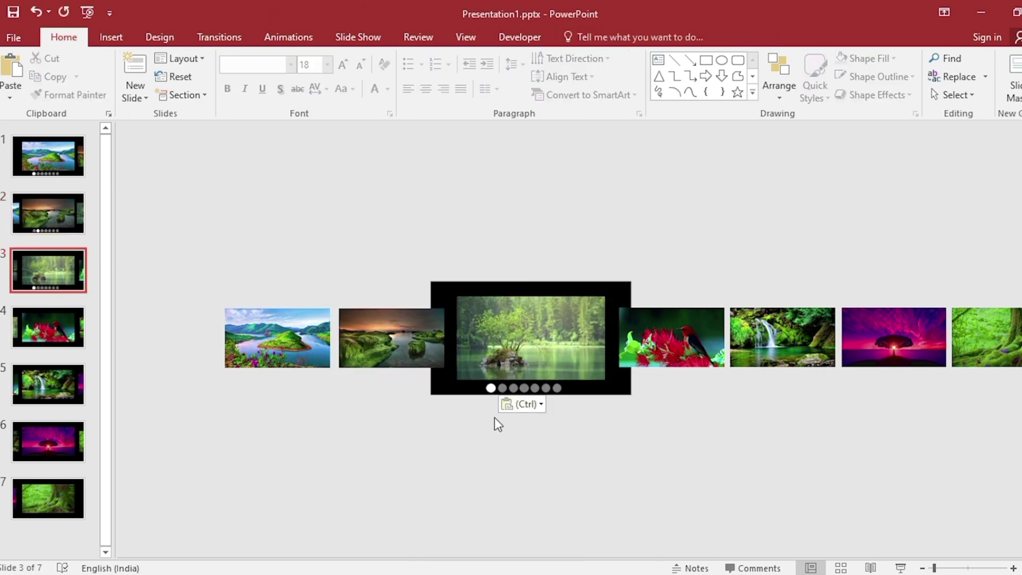
click(490, 390)
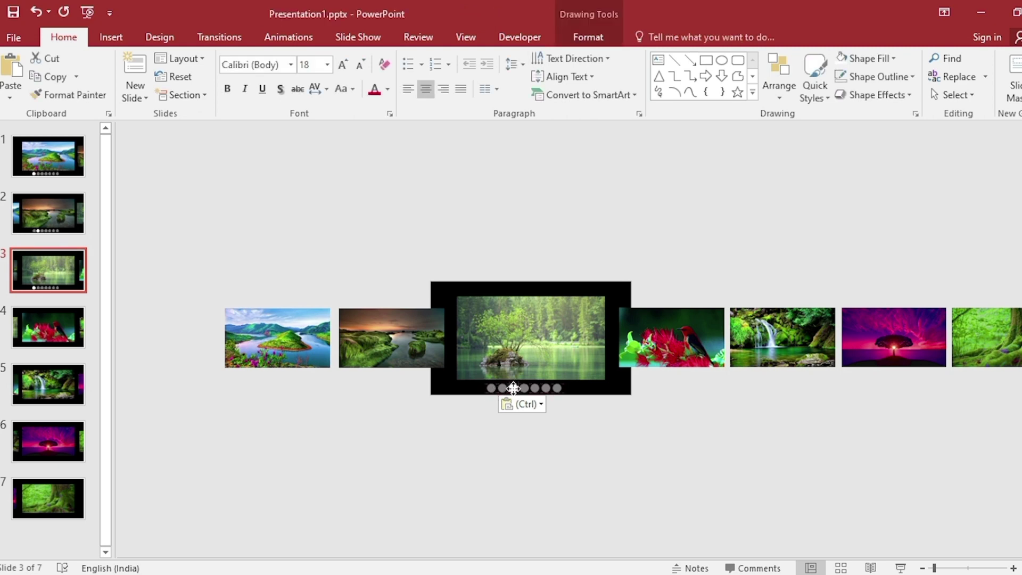
Step: Paste the dot row onto slide 4 and move the white dot to the fourth position
click(37, 341)
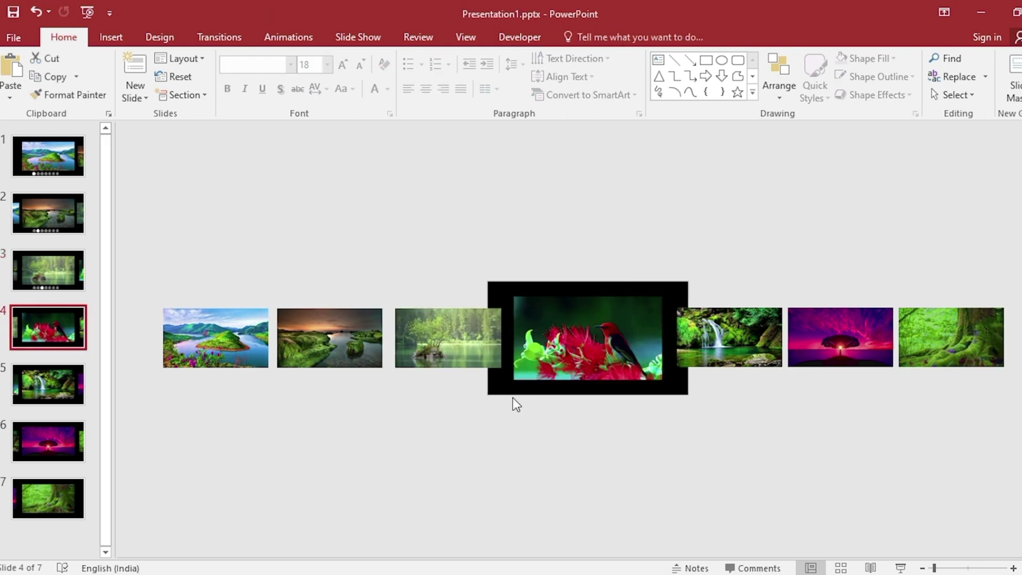
key(ctrl+v)
click(564, 430)
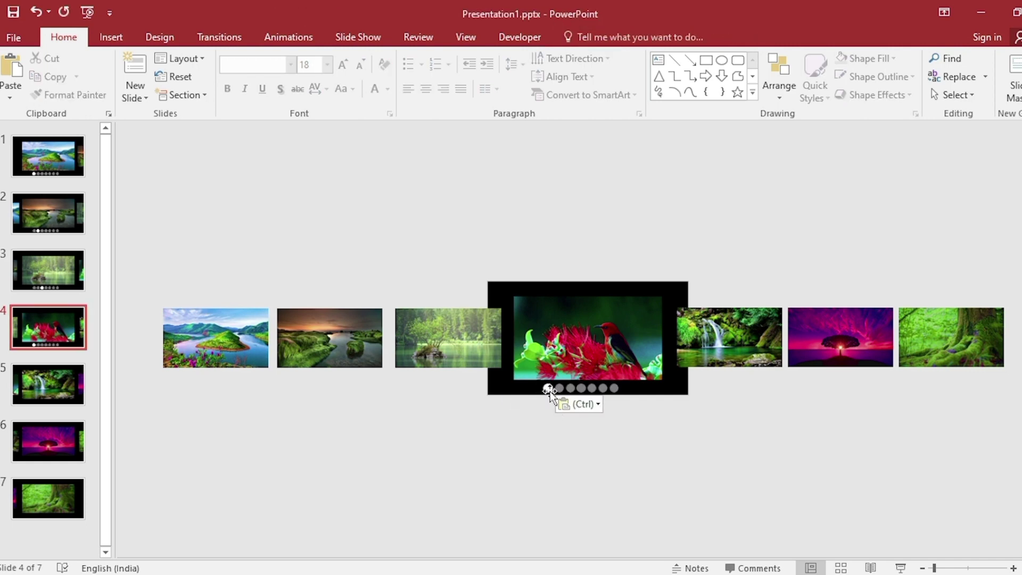
click(549, 388)
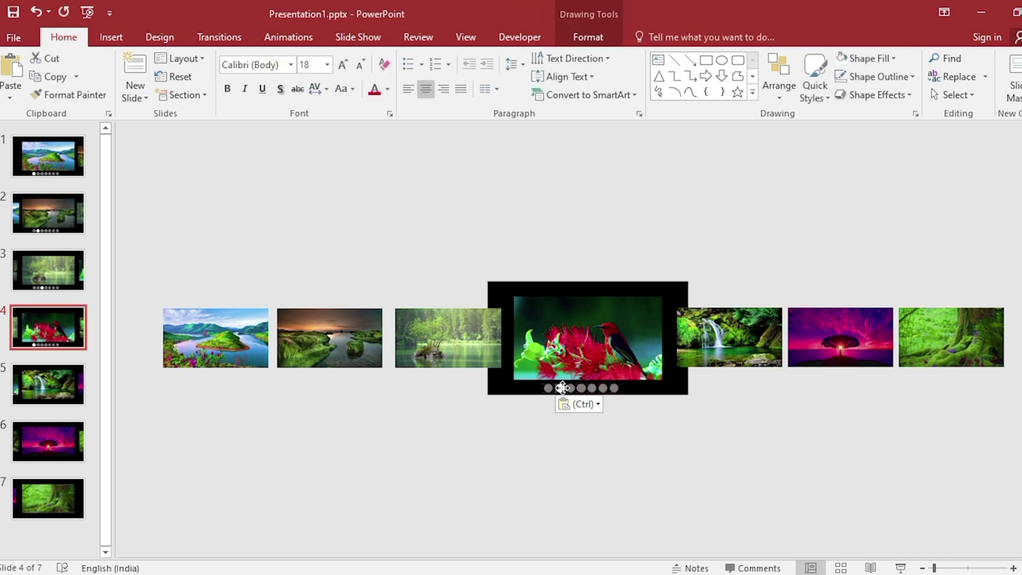
click(581, 389)
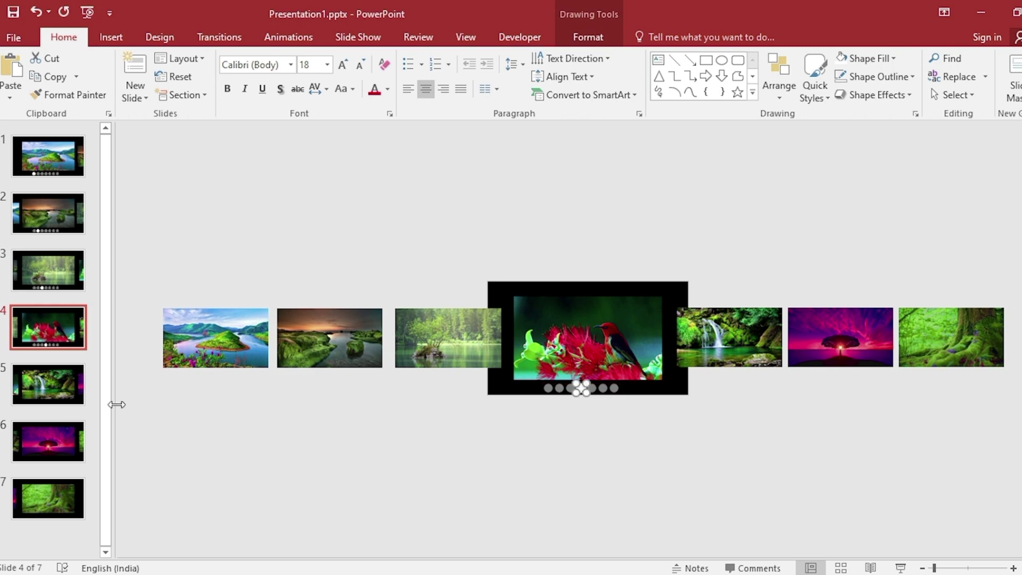
Step: Paste the dot row onto slide 5 and move the white dot to the fifth position
click(55, 391)
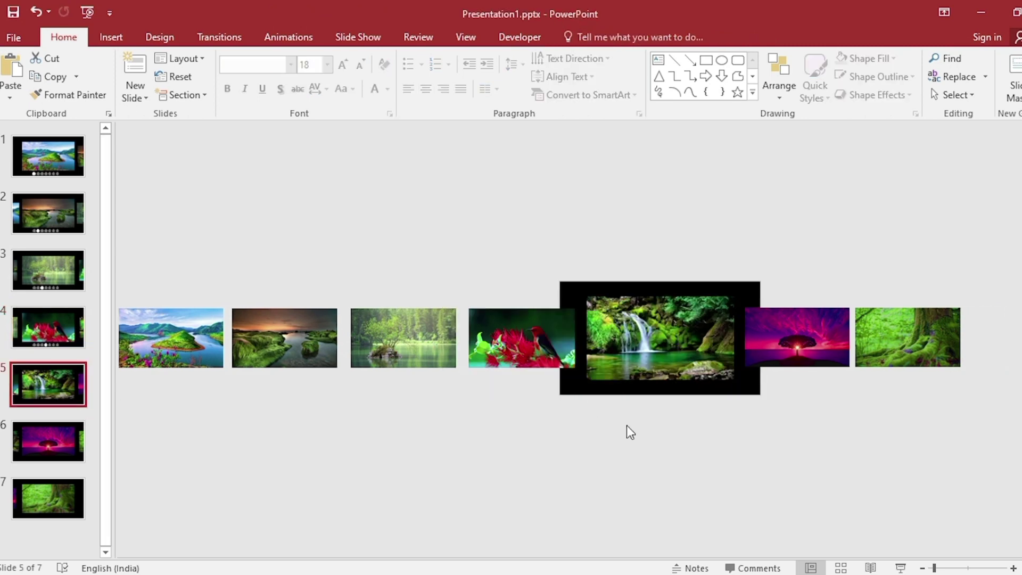
key(ctrl+v)
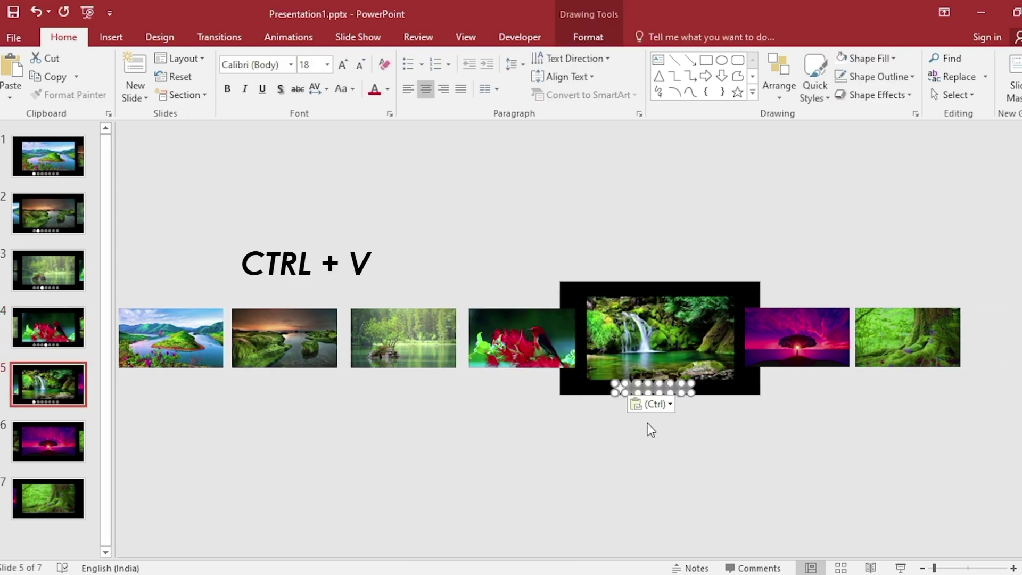
click(622, 407)
click(620, 390)
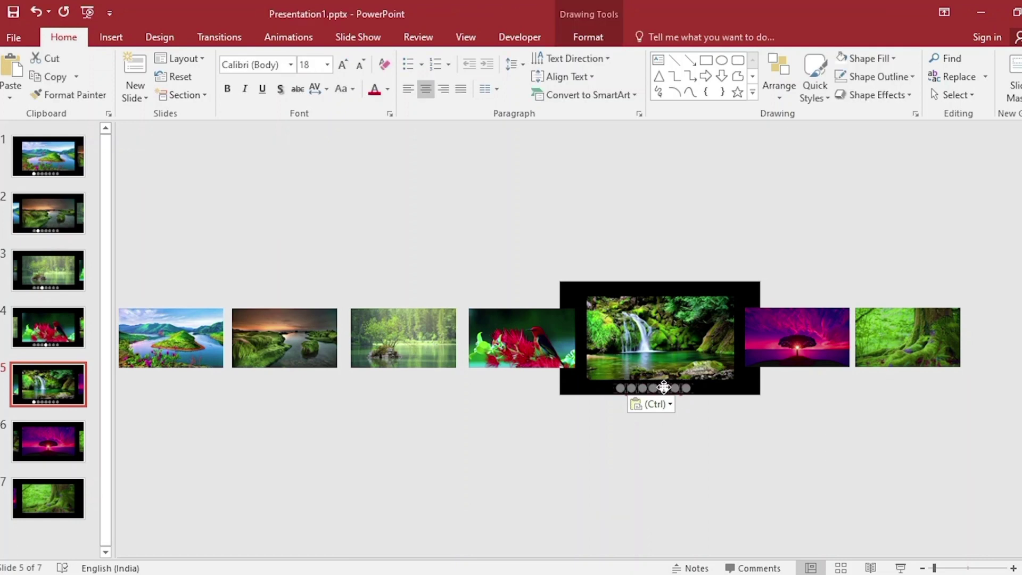
drag(664, 387, 665, 388)
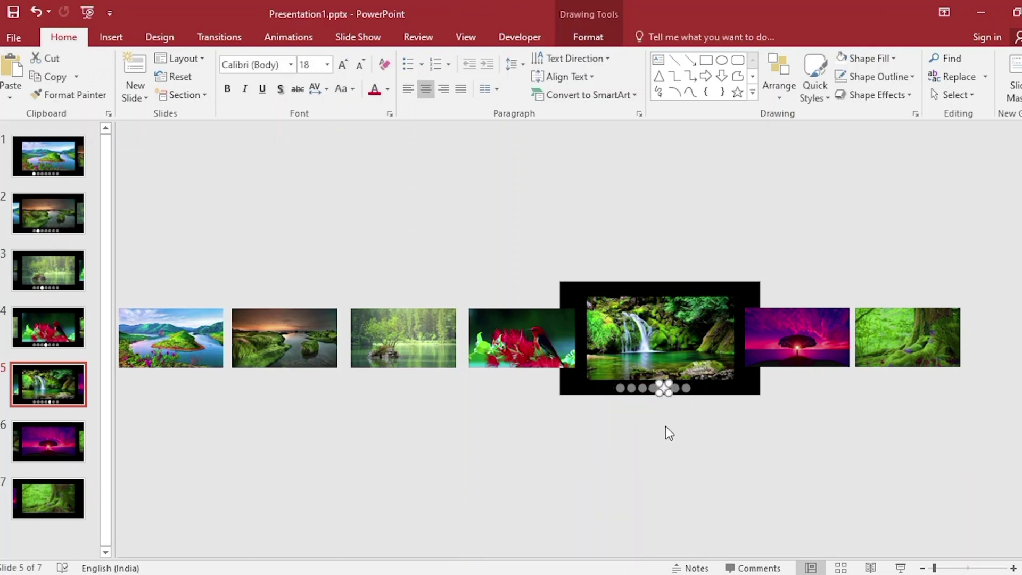
Step: Paste the dot row onto slide 6 and move the white dot to the sixth position
click(43, 446)
key(ctrl+v)
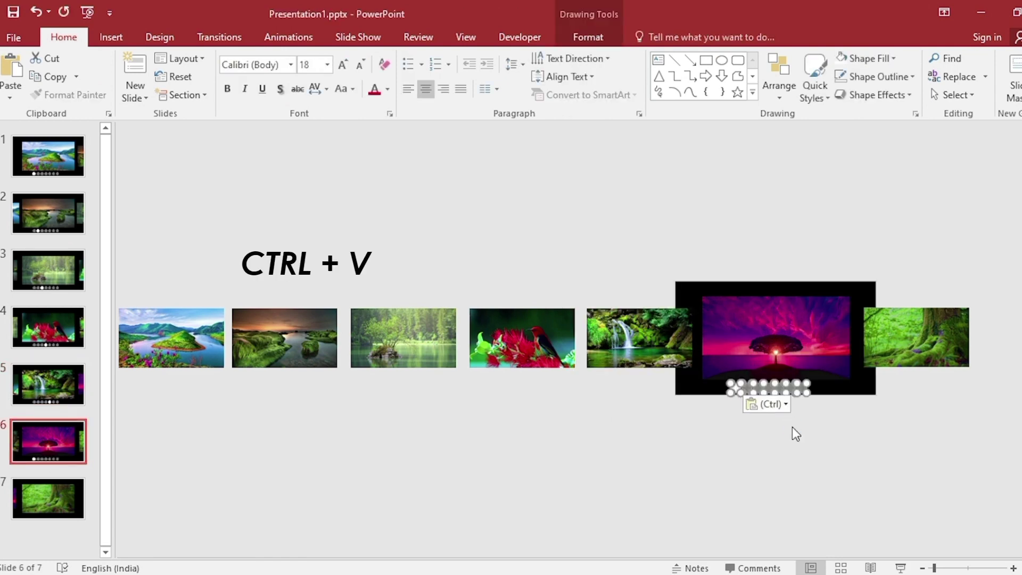
click(759, 435)
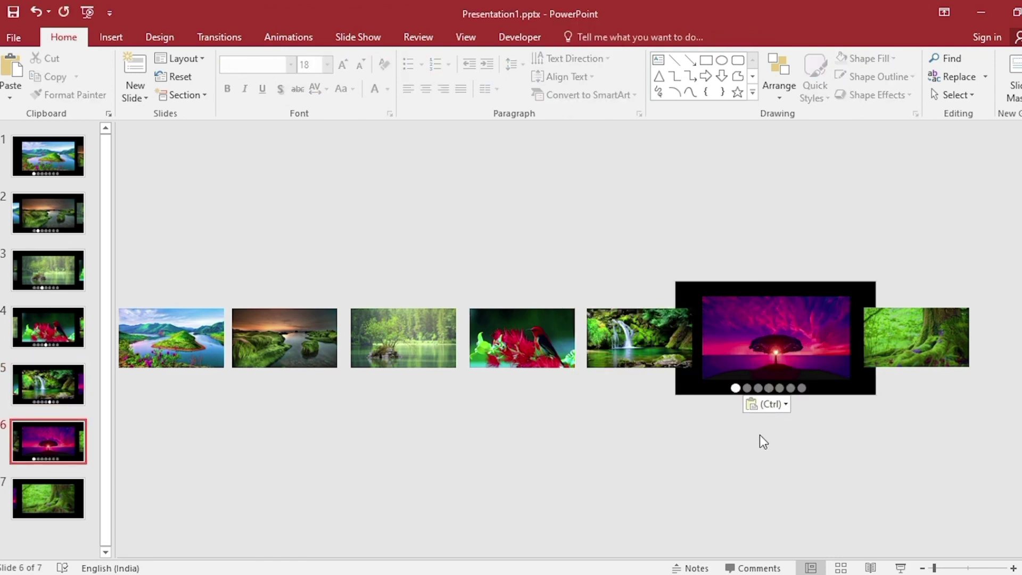
click(734, 388)
drag(735, 388, 791, 388)
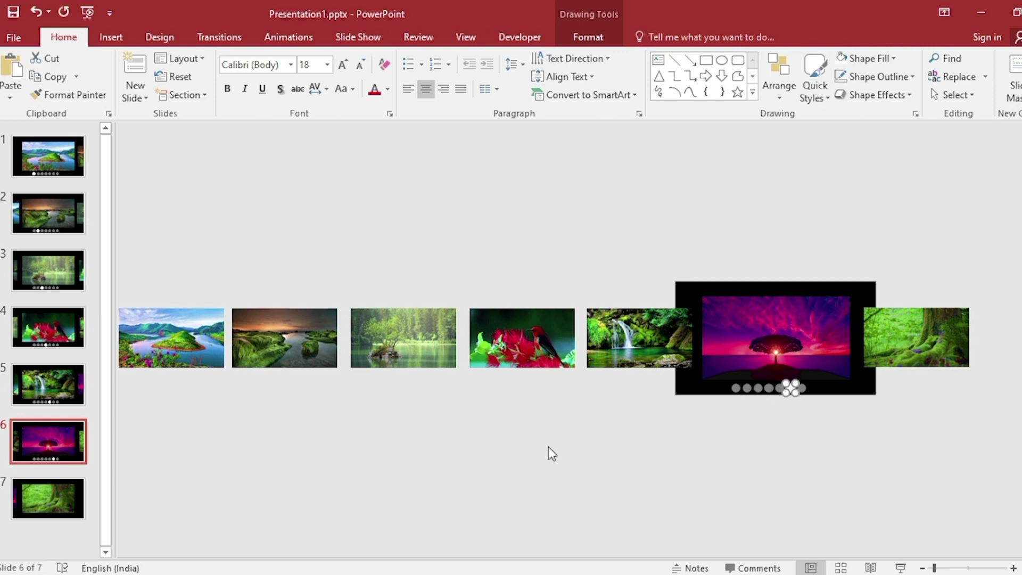
Step: Paste the dot row onto slide 7, move the white dot last, and return to slide 1
click(46, 490)
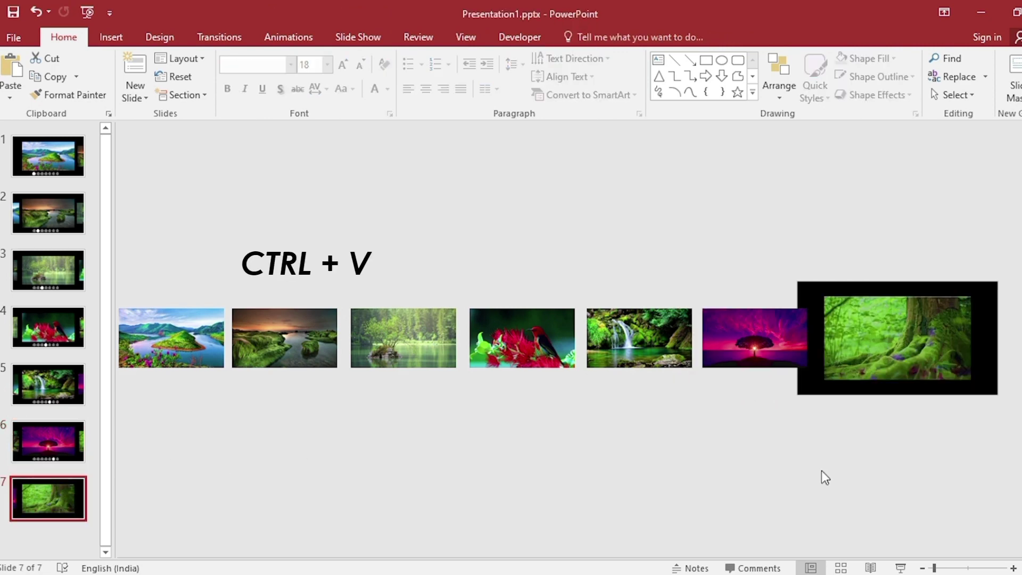
key(ctrl+v)
click(887, 454)
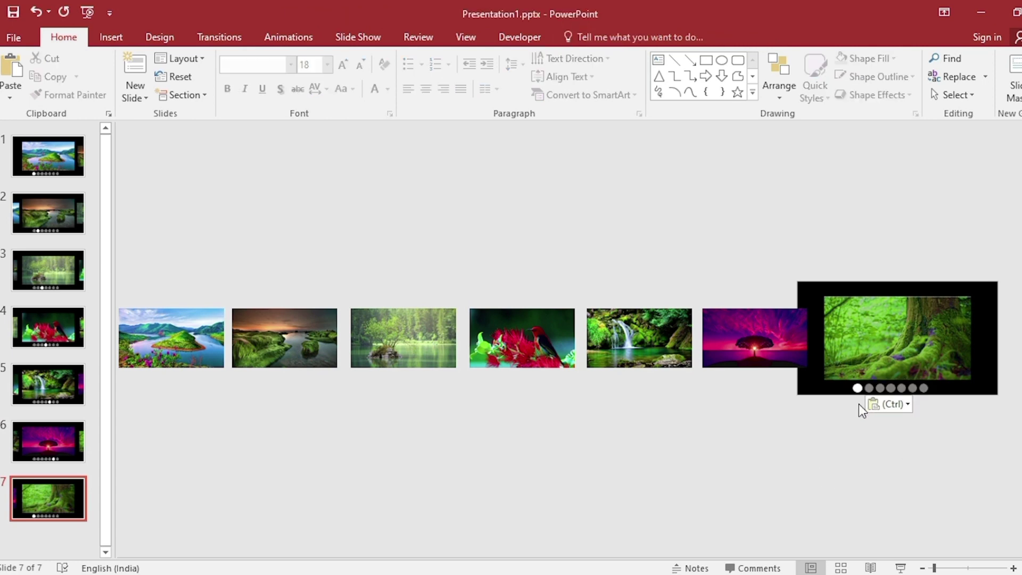
click(858, 388)
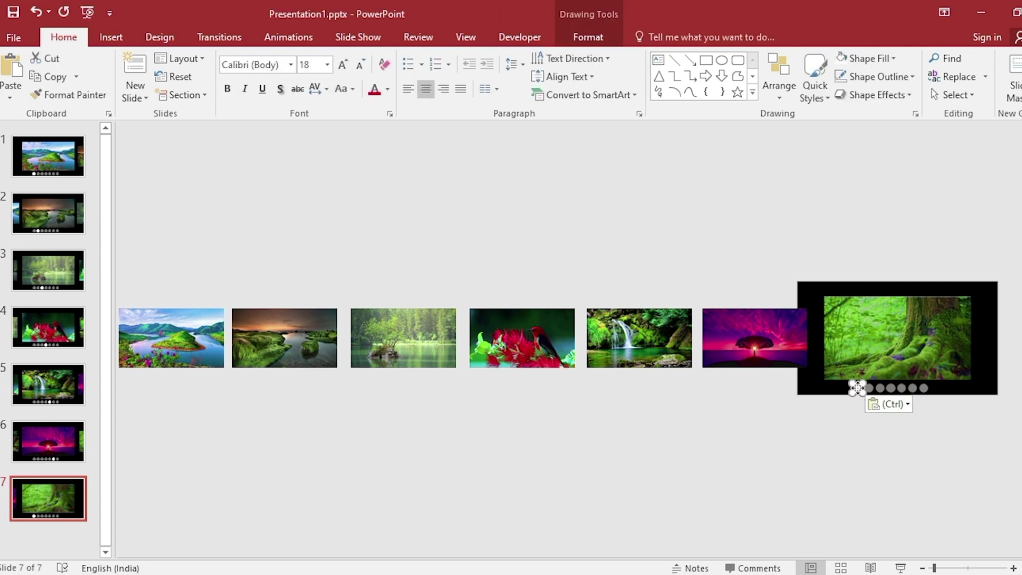
drag(858, 388, 927, 388)
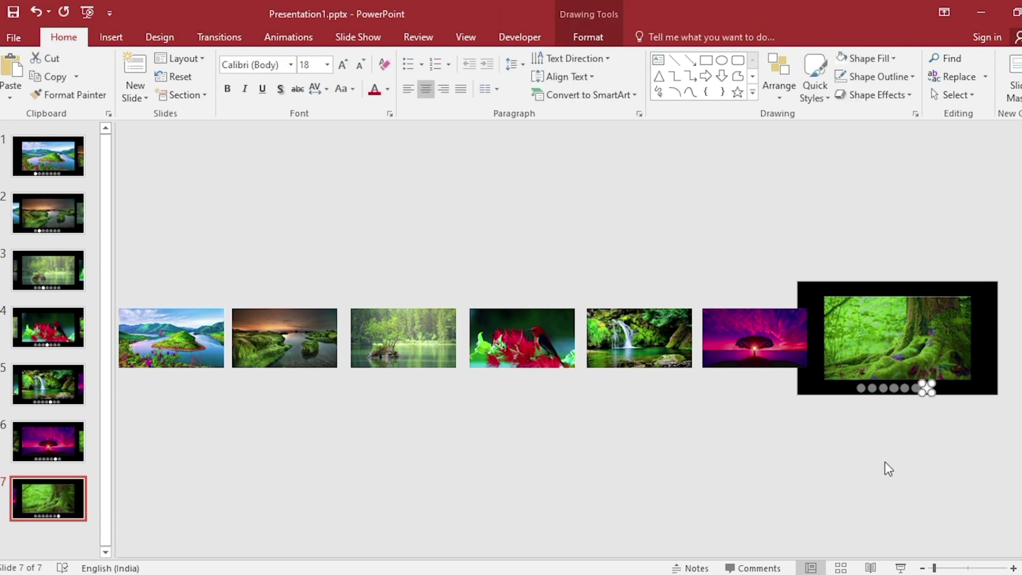
click(57, 163)
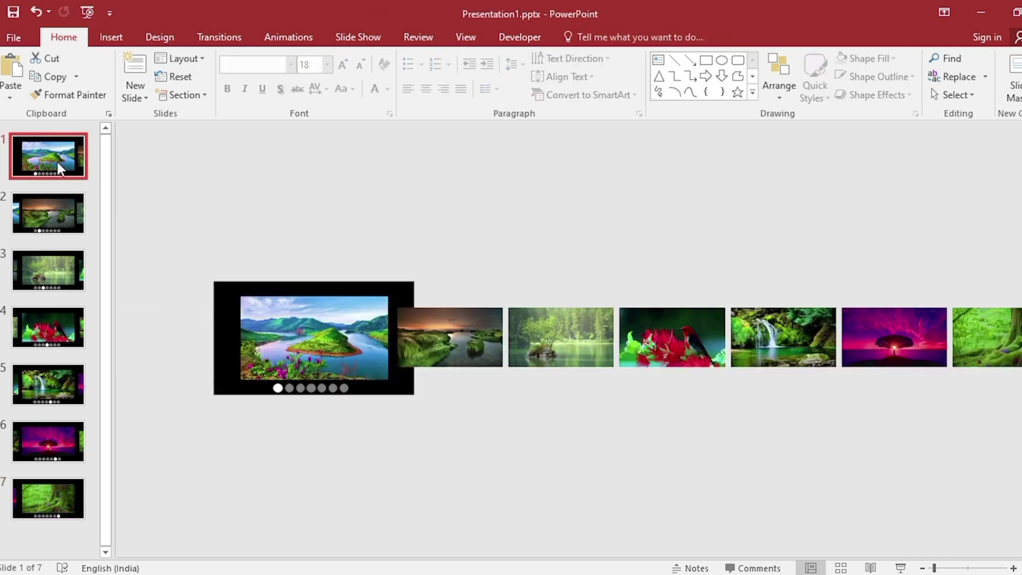
Step: Select all seven slides and apply Morph with a duration of 3 seconds
key(ctrl+a)
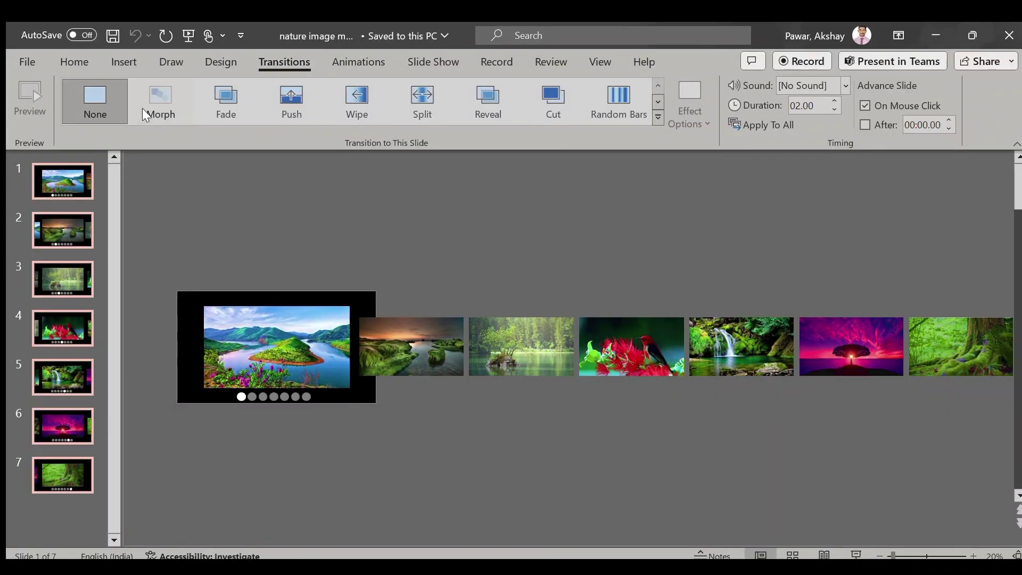
click(142, 108)
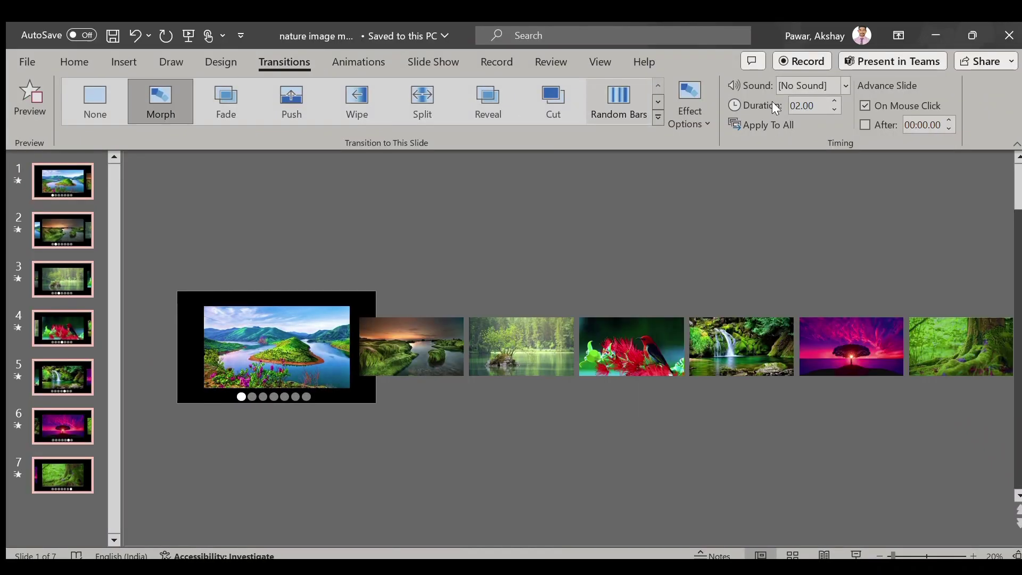
double_click(804, 105)
text(3)
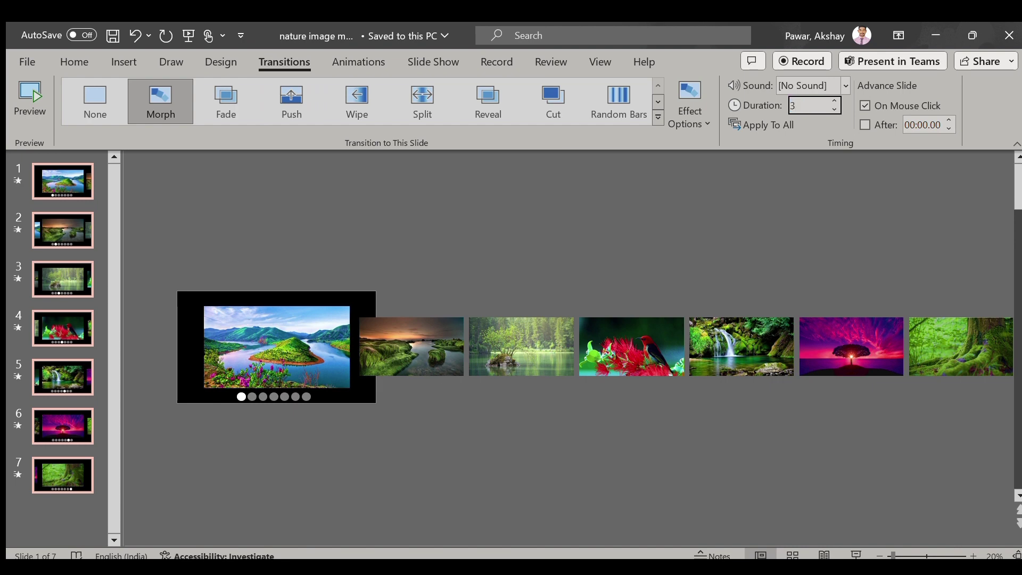
key(Return)
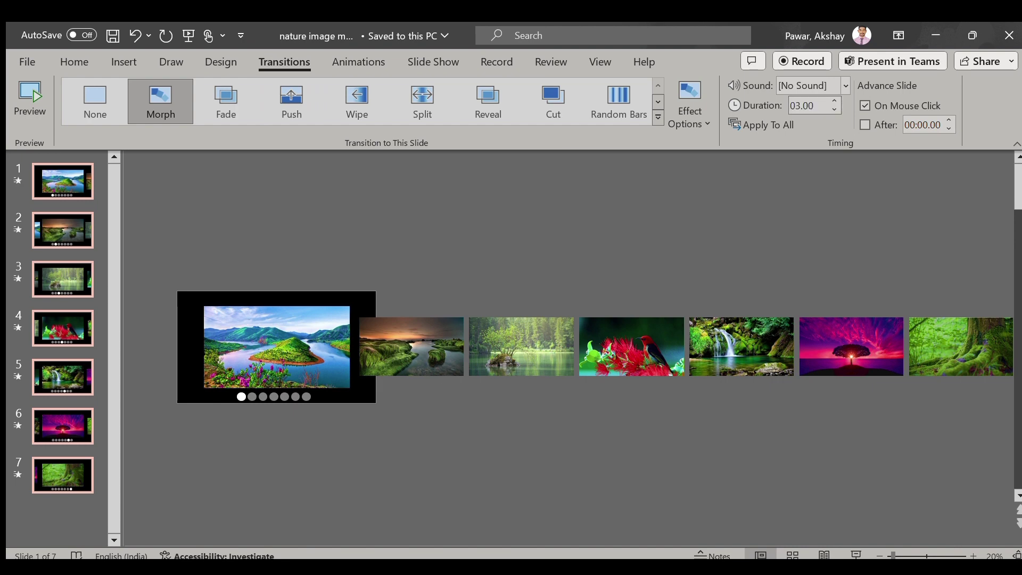
Step: Start the slide show from slide 1 and advance to the next photo
click(856, 556)
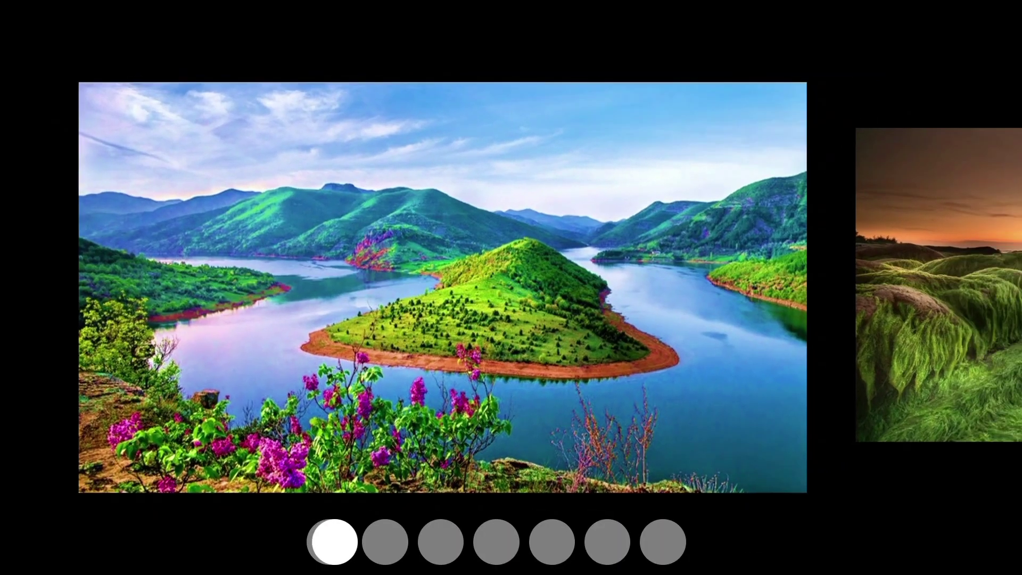
click(849, 556)
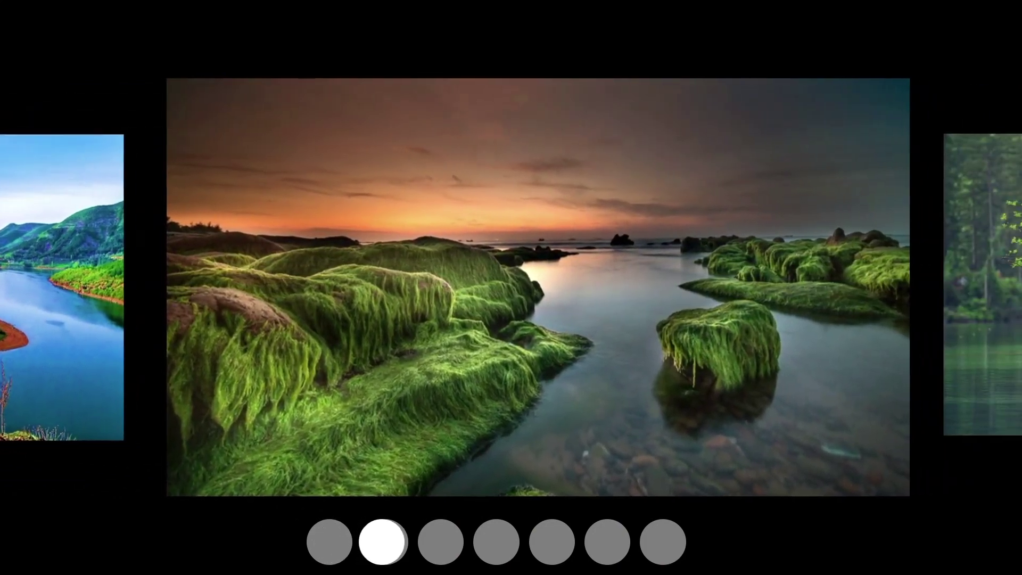